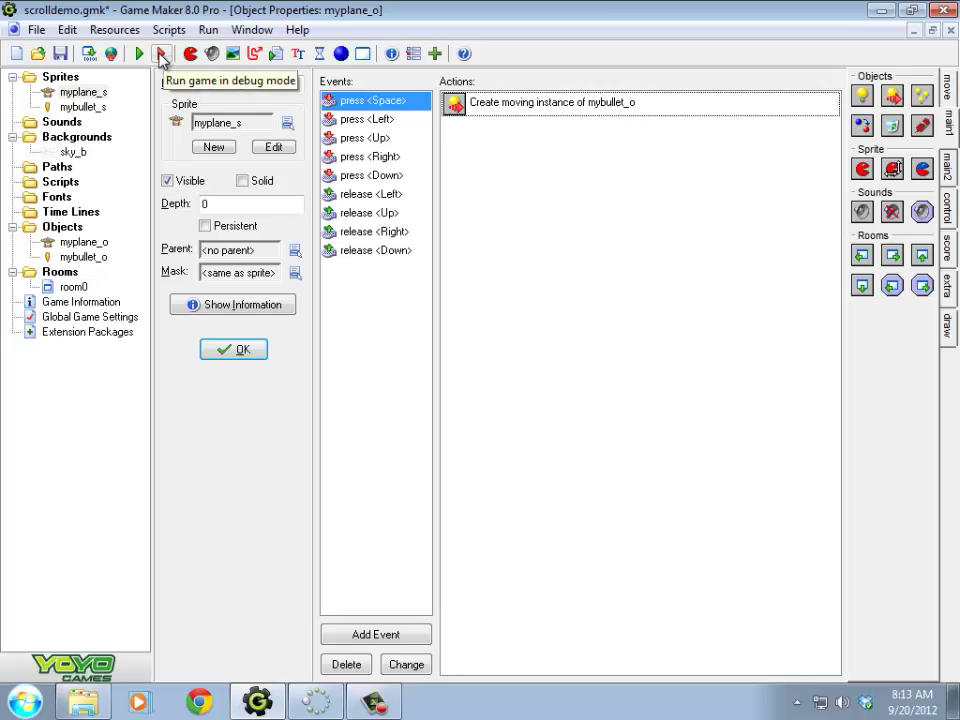
- Run the game in debug mode and move its window up and to the right
left_click(160, 56)
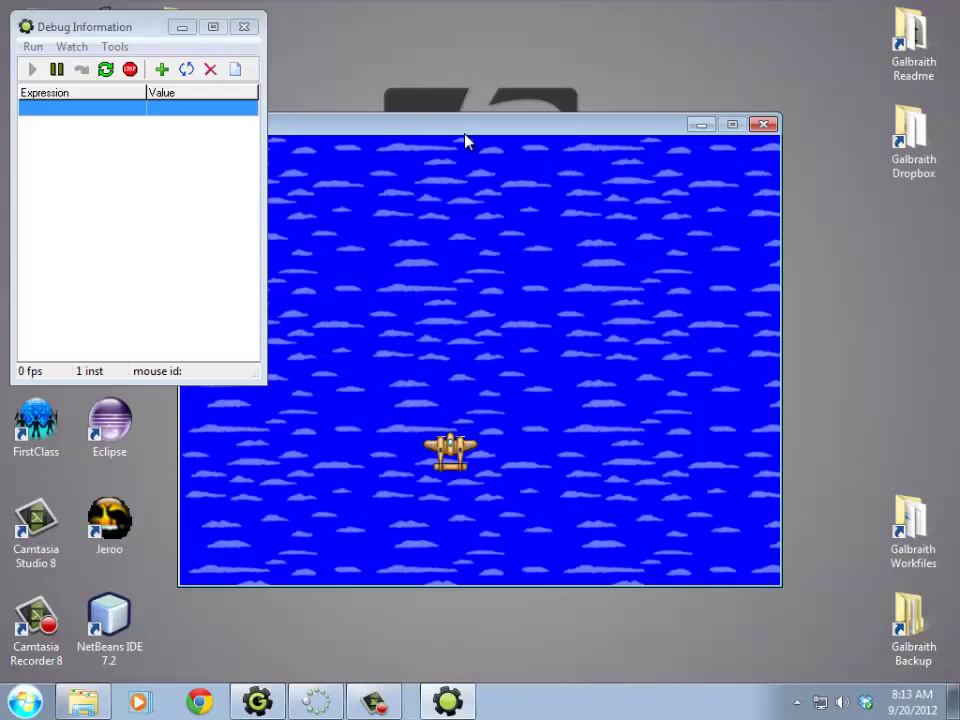
left_click_drag(455, 131, 575, 90)
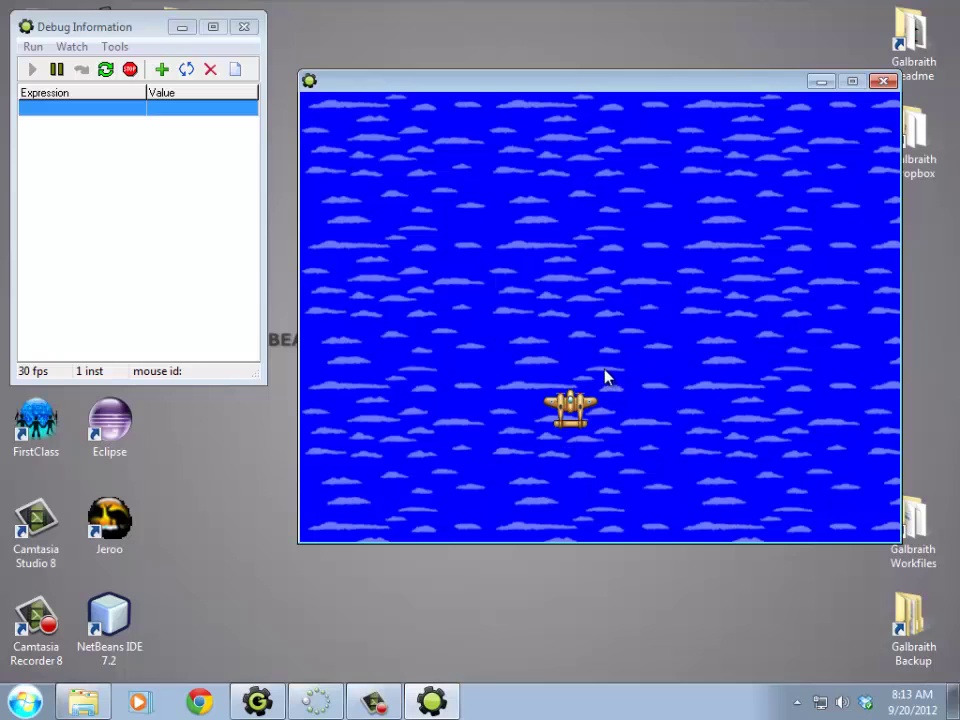
- Open the debugger's Show Instances list, move it left, and select myplane_o
left_click(115, 47)
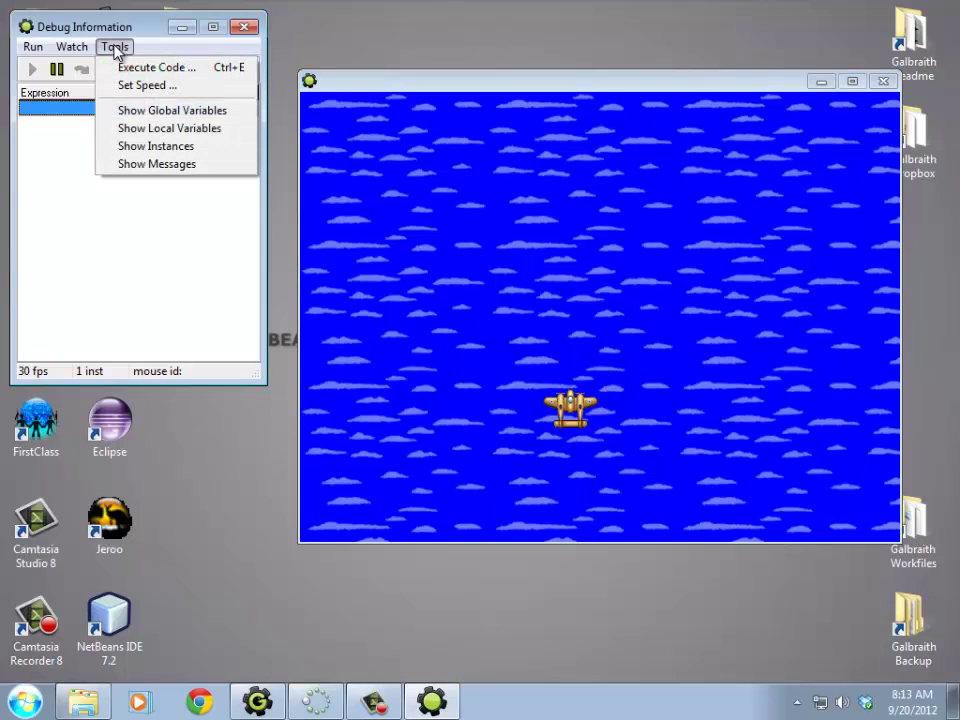
left_click(157, 148)
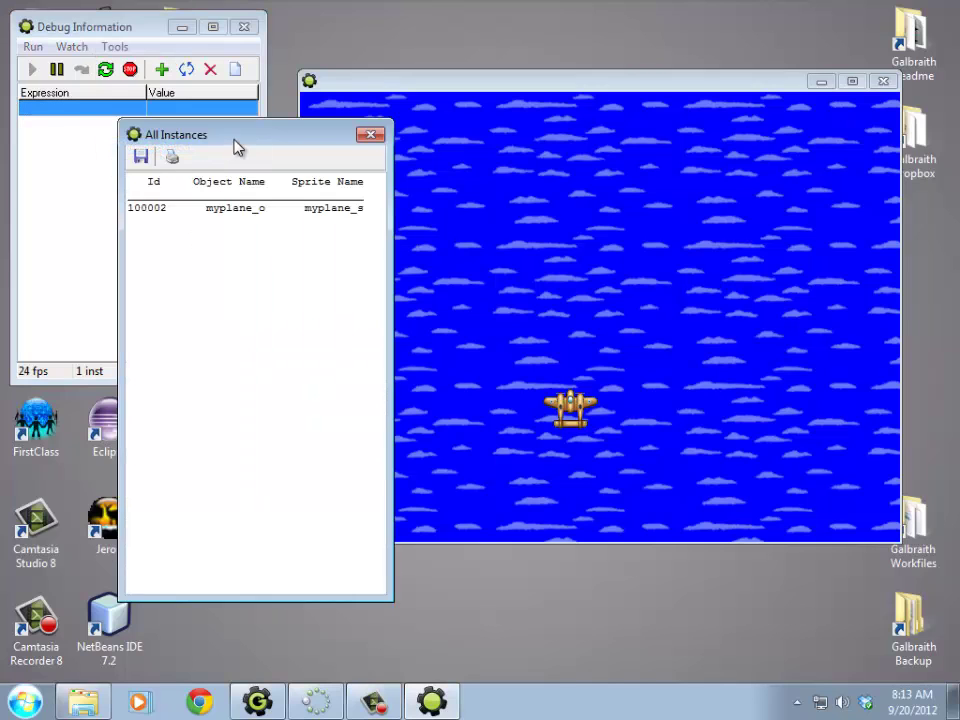
left_click_drag(237, 147, 131, 137)
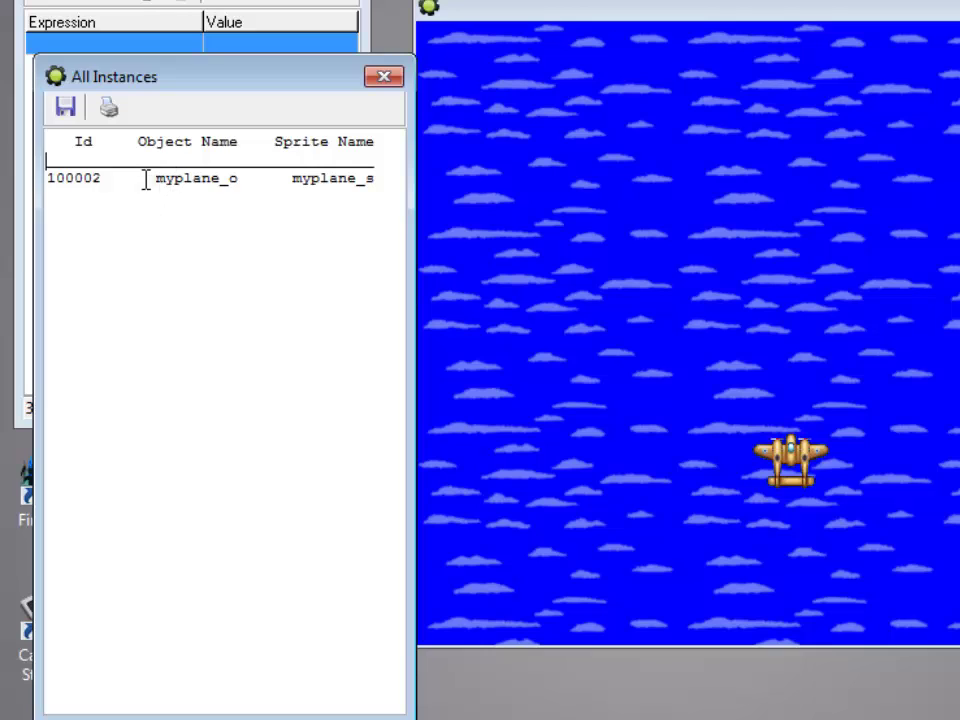
left_click_drag(146, 180, 291, 172)
- Fire bullets with Space, watch them stay listed off-screen, then close the game
left_click(855, 170)
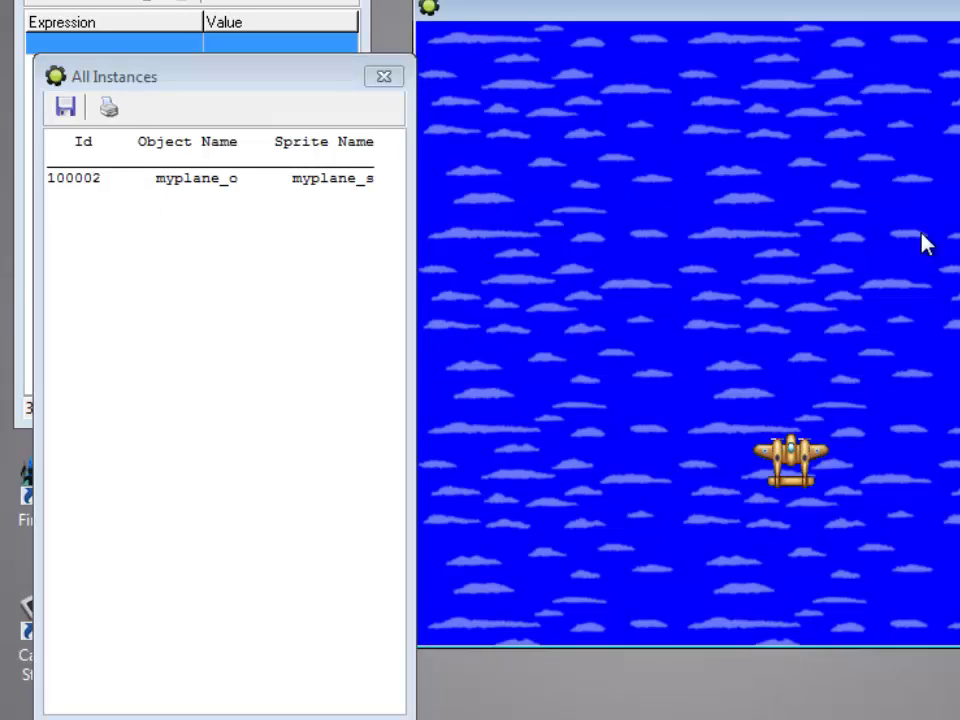
key("space")
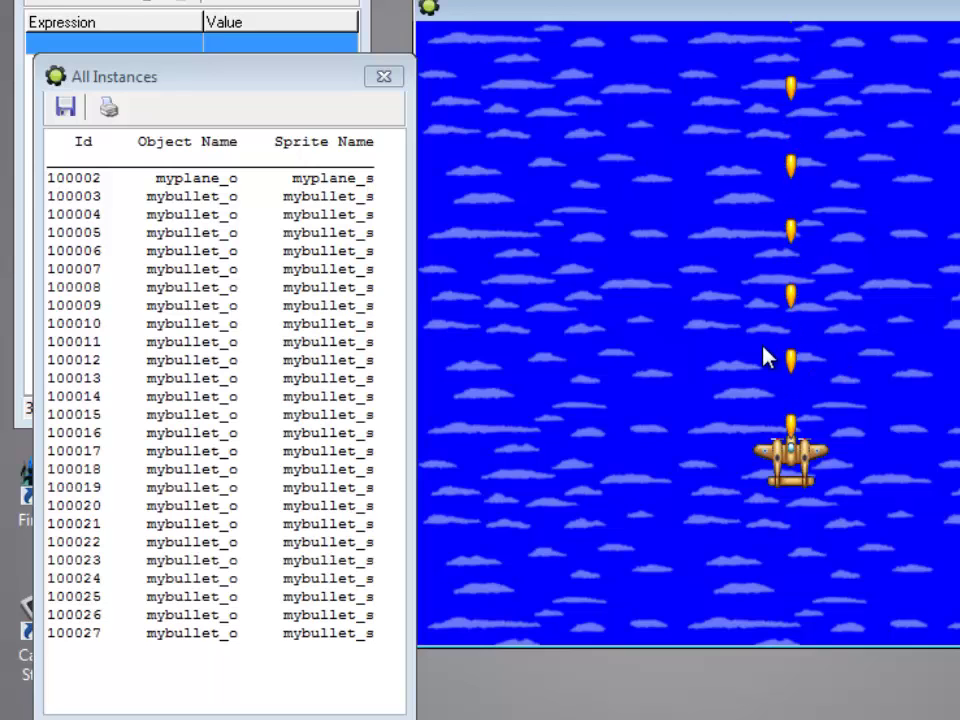
left_click(157, 313)
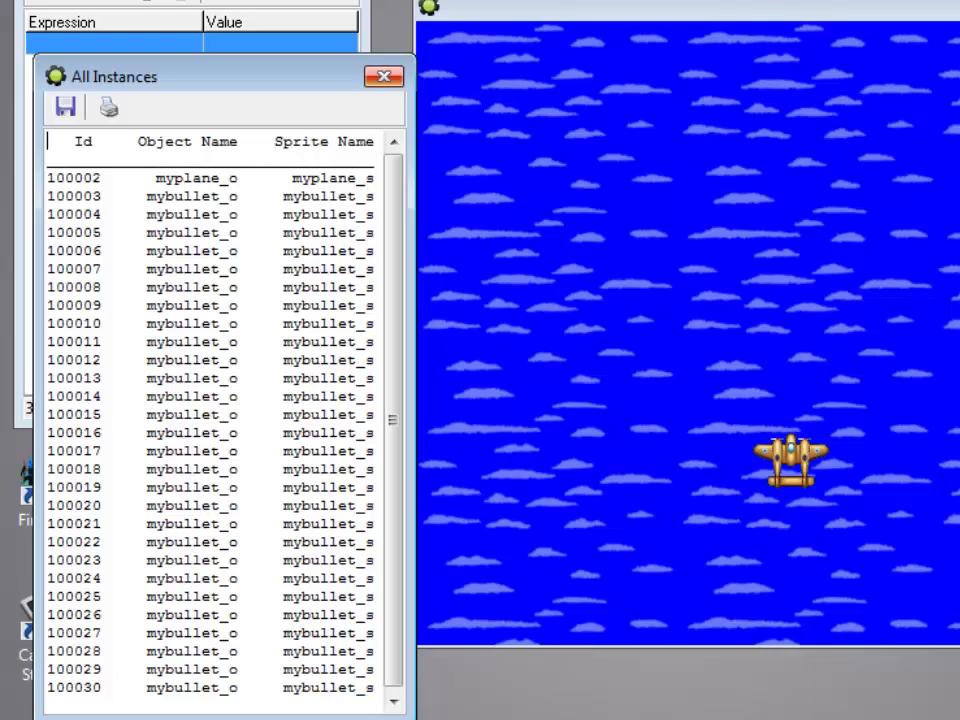
left_click(668, 380)
key("Escape")
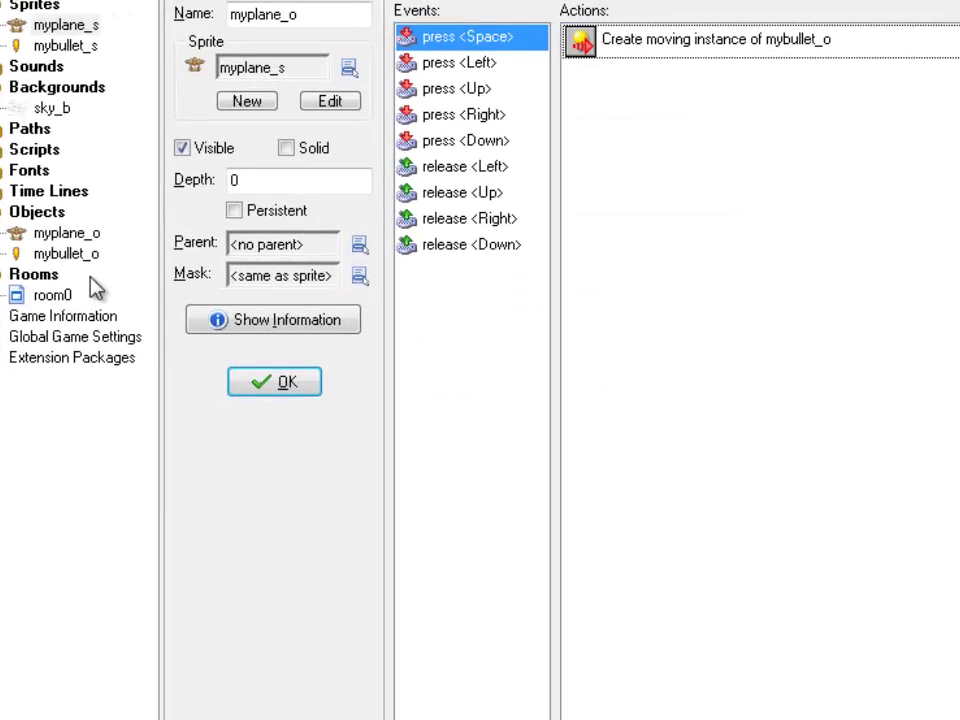
- Open mybullet_o and add an Other > Outside View 0 event
double_click(66, 253)
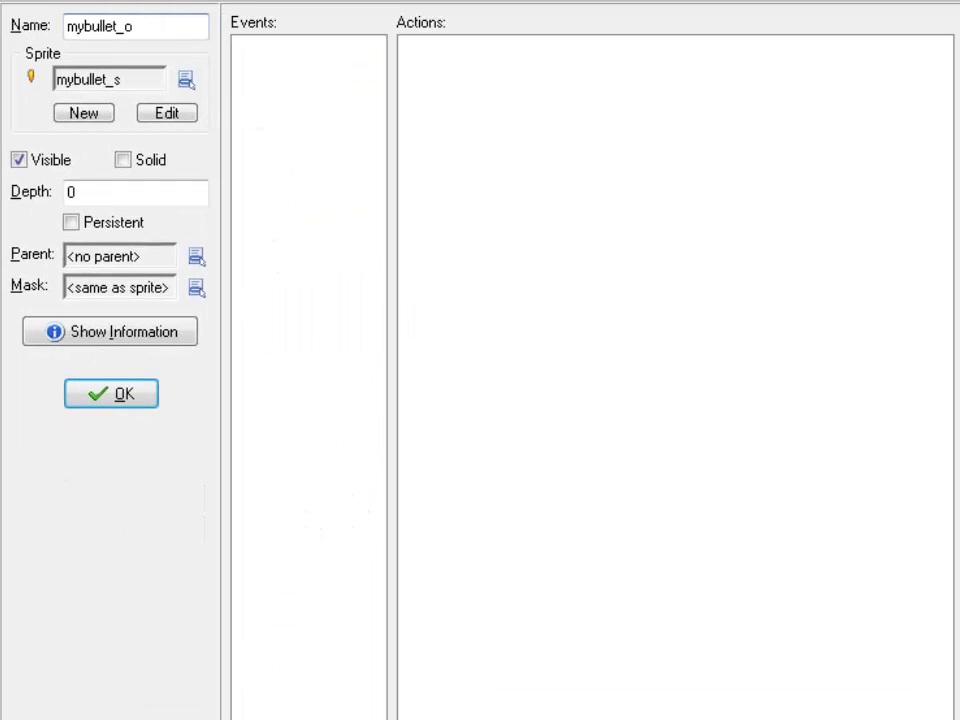
left_click(308, 714)
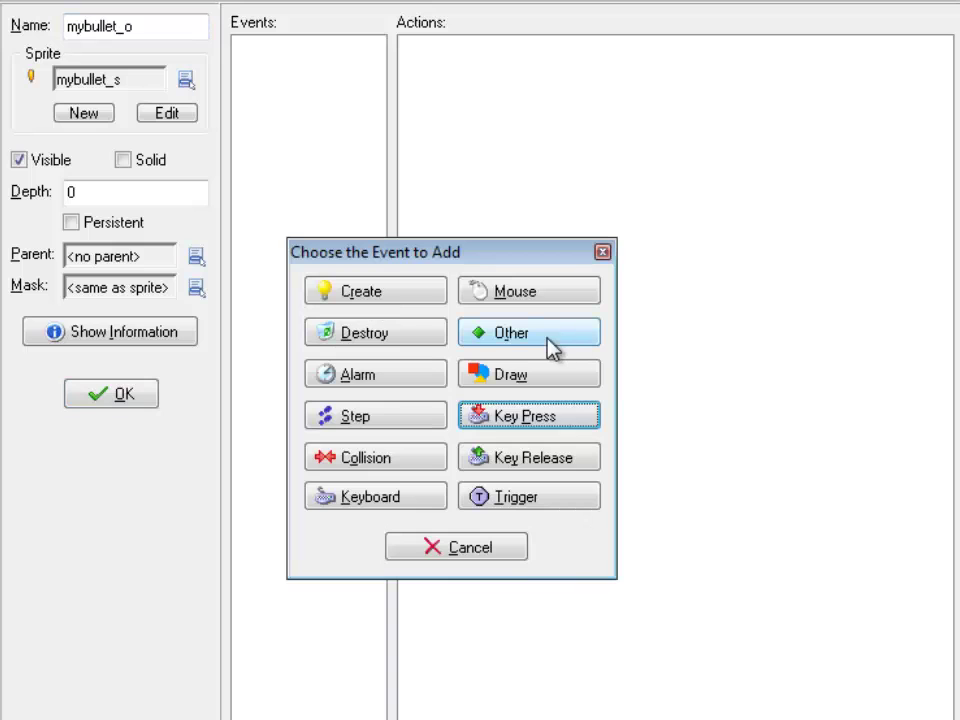
left_click(503, 338)
mouse_move(654, 425)
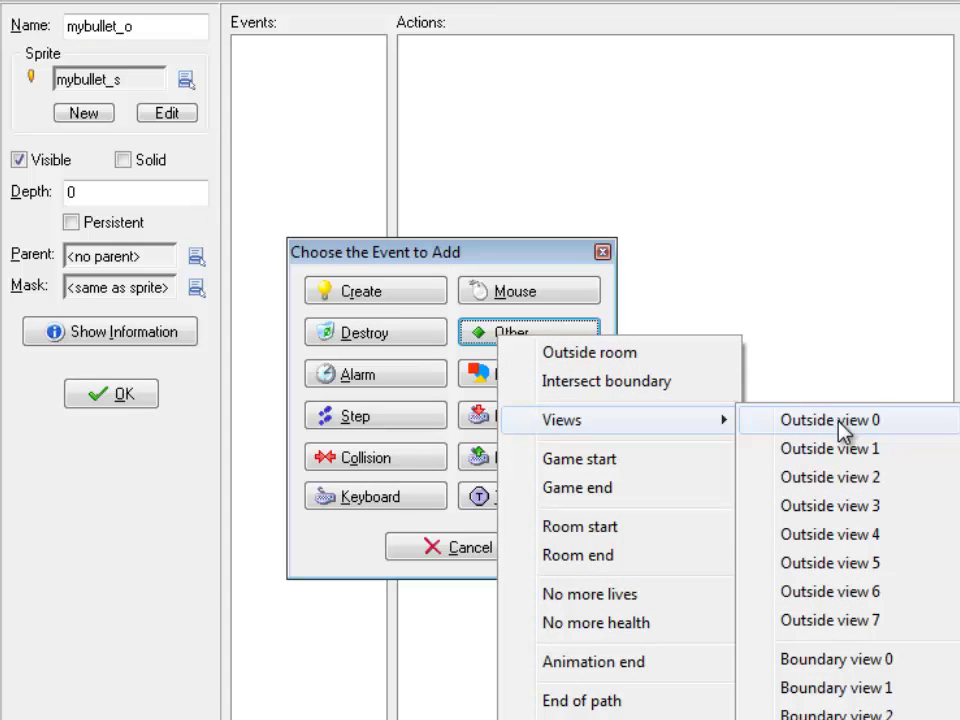
left_click(838, 424)
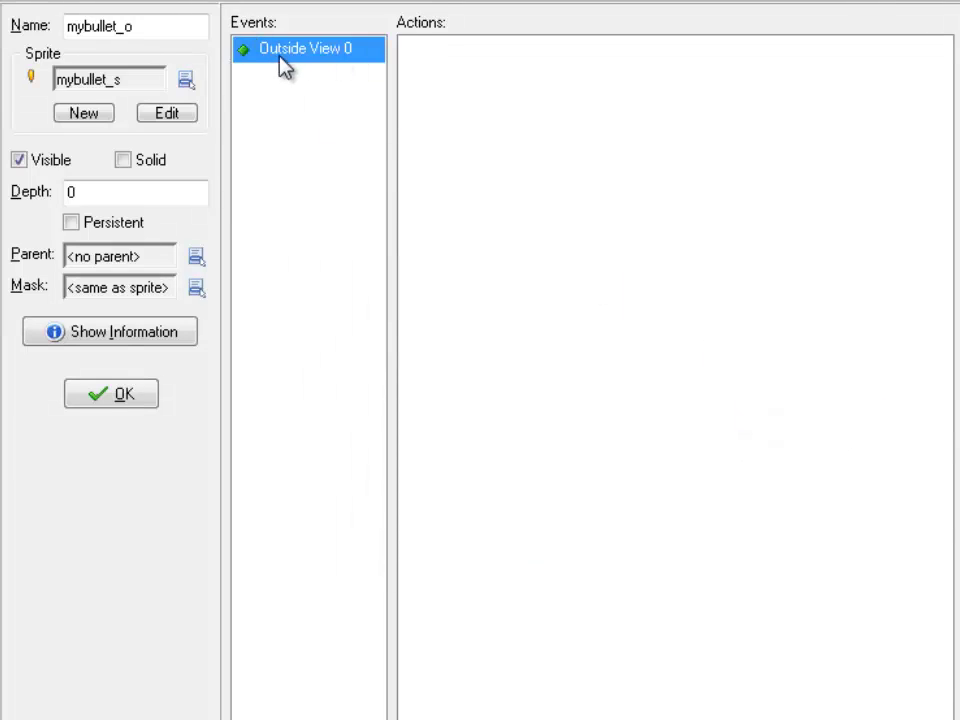
- Add a Destroy Instance action applying to self, then rerun the game in debug mode
left_click_drag(955, 100, 680, 130)
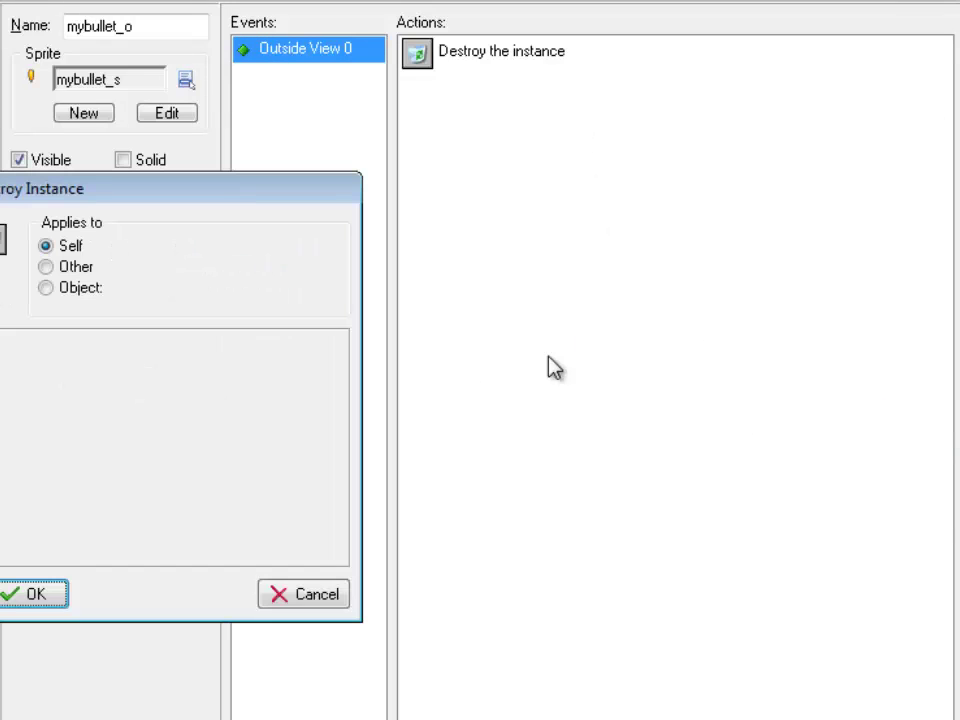
left_click(46, 598)
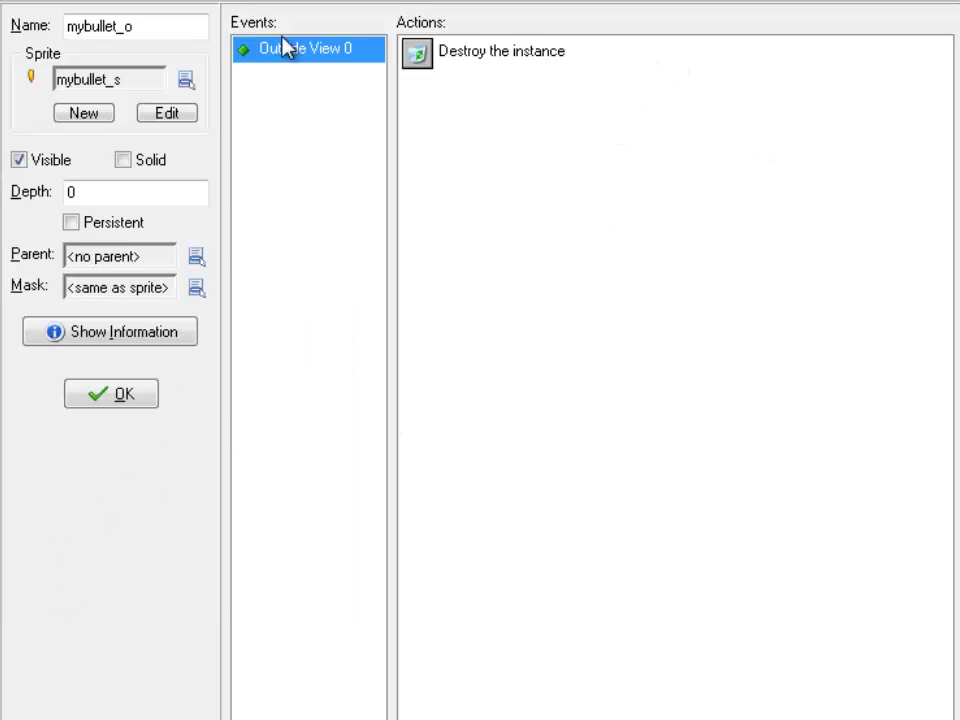
left_click(490, 52)
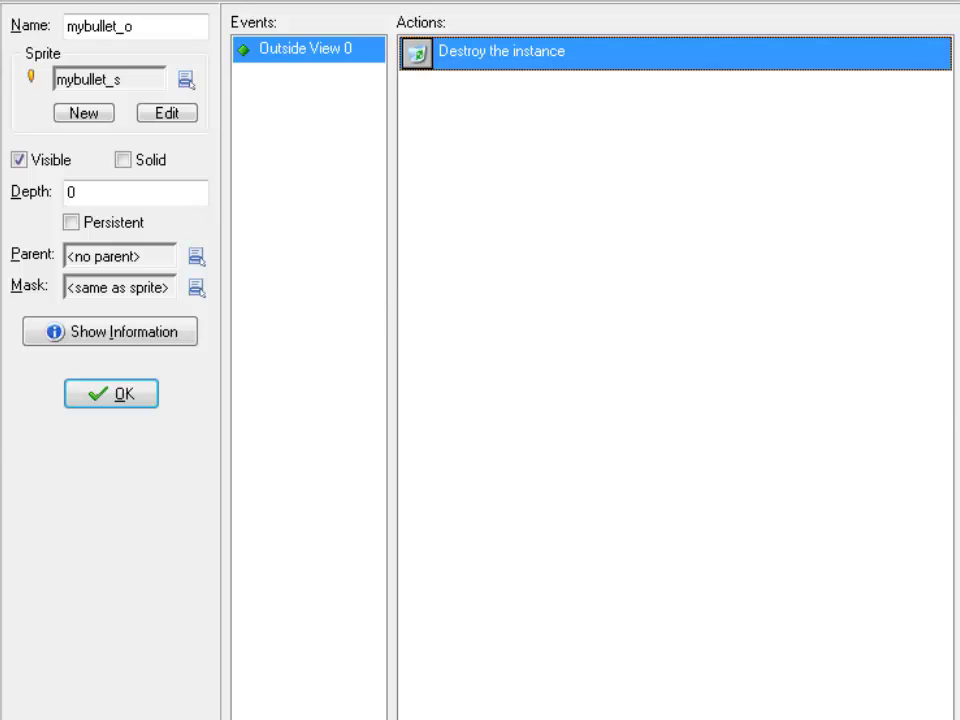
key("F6")
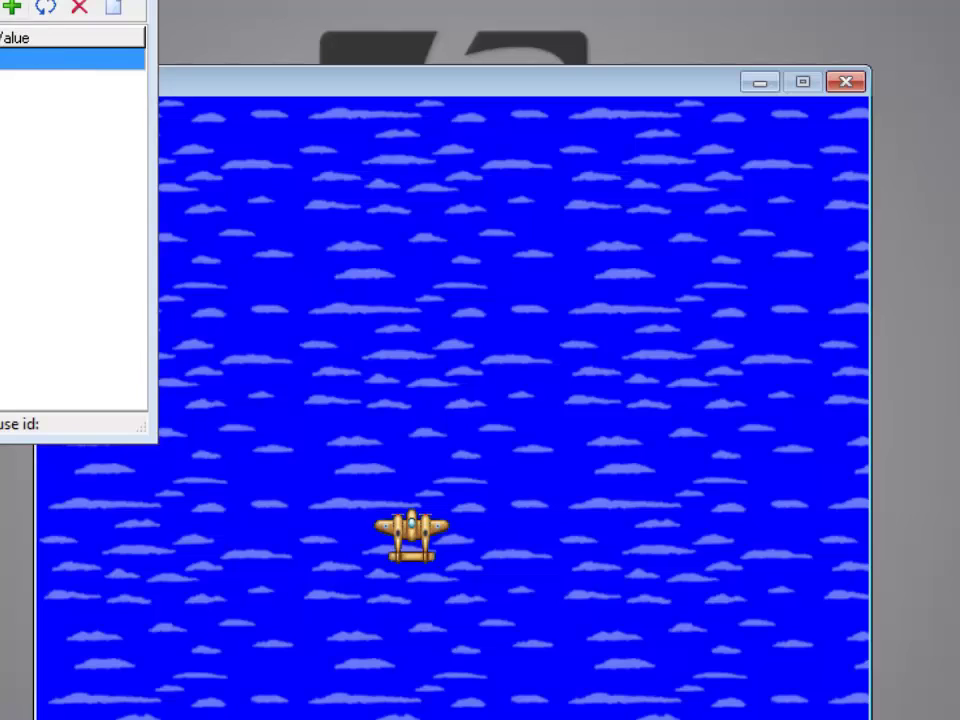
- Show the instance list, fire several bursts, see bullets vanish off-screen, then quit with Escape
left_click(0, 0)
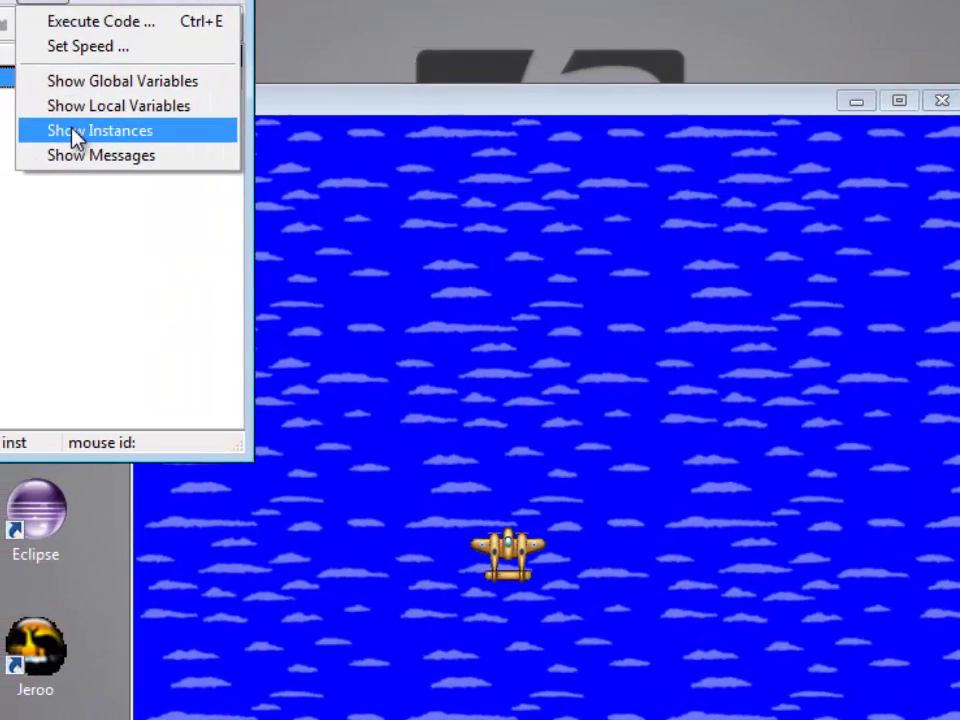
left_click(2, 117)
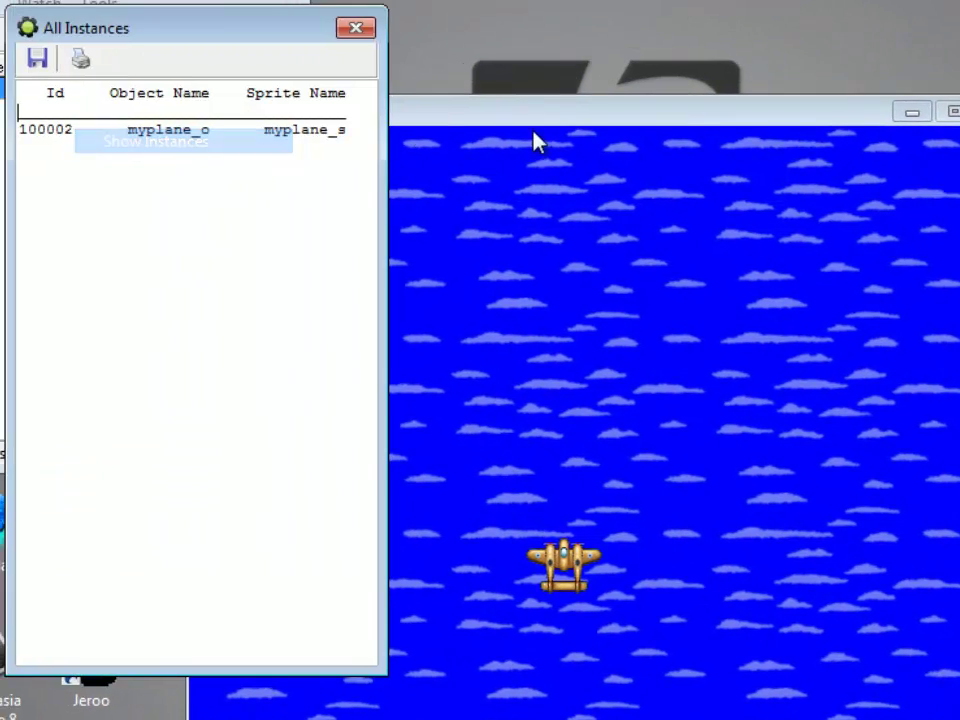
key("space")
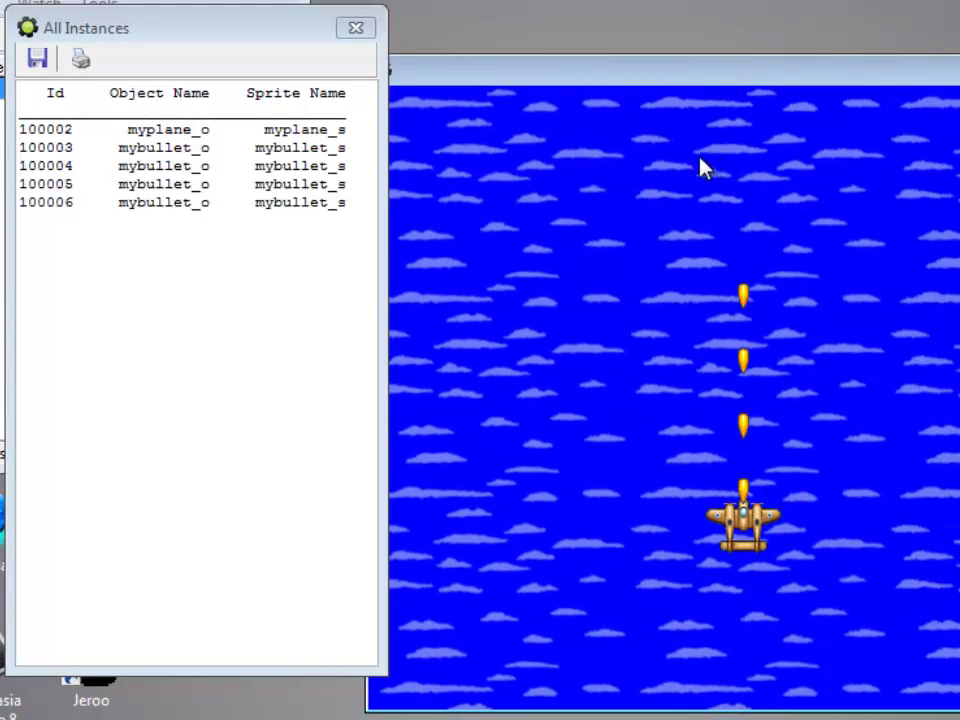
key("space")
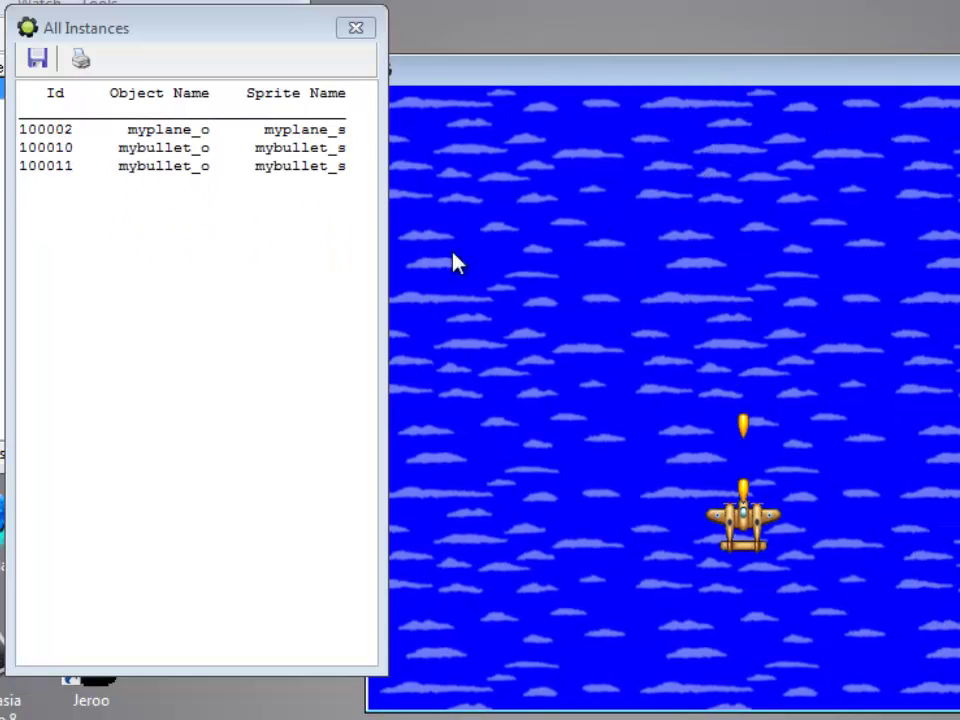
key("space")
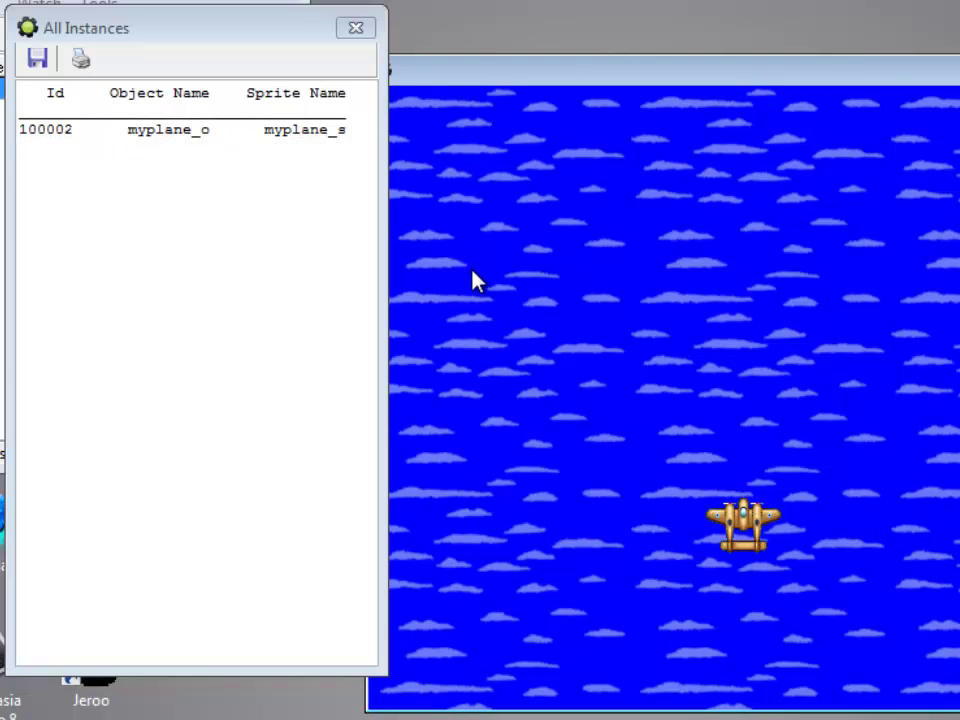
key("Escape")
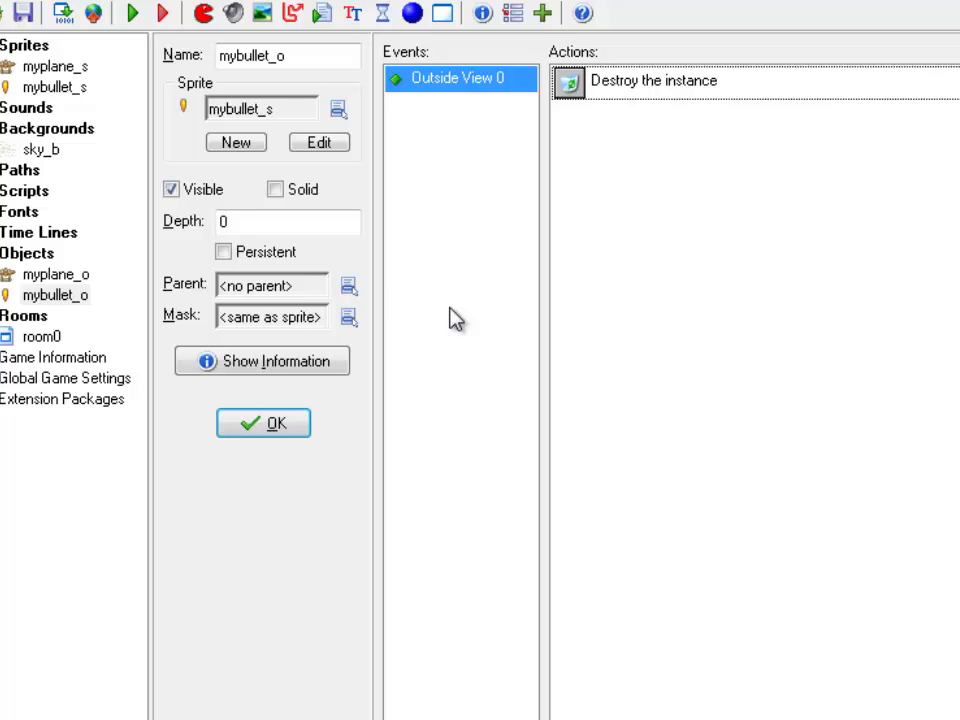
- Create a new sprite named enemy1_s
left_click(204, 16)
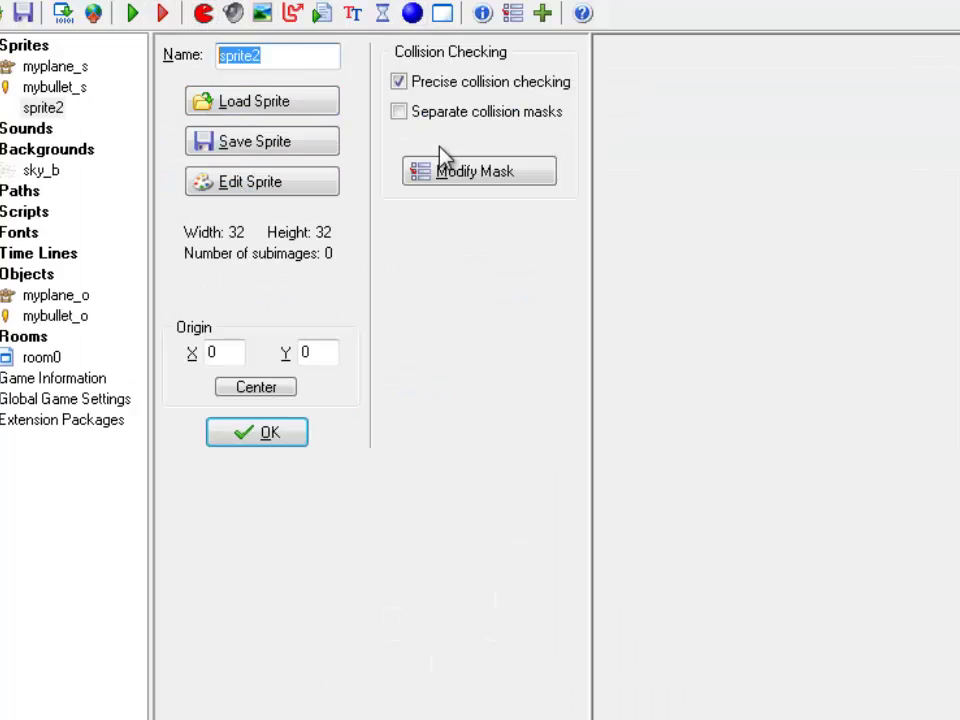
type("enem")
key("BackSpace")
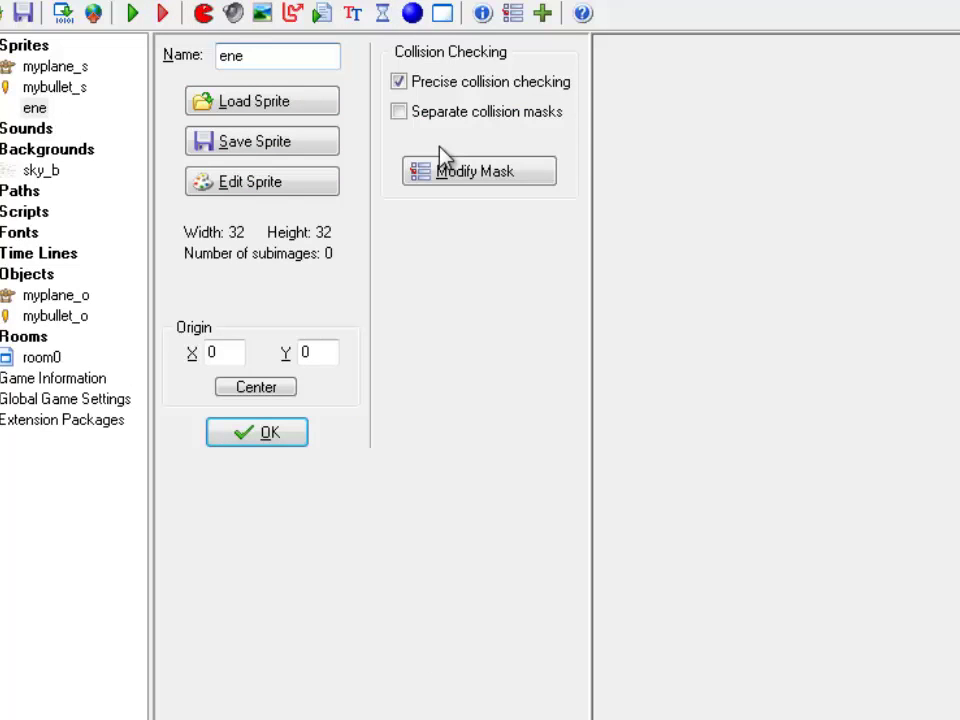
type("my1_s")
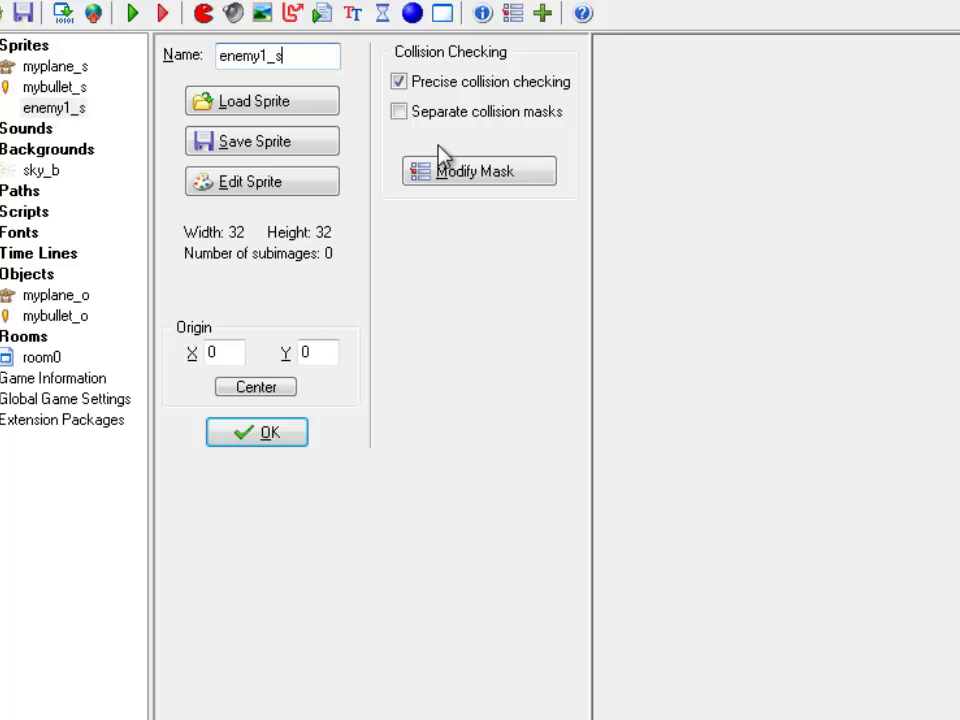
- Load the top-left orange plane from all_as_strip as the sprite's 32×32 image
left_click(313, 188)
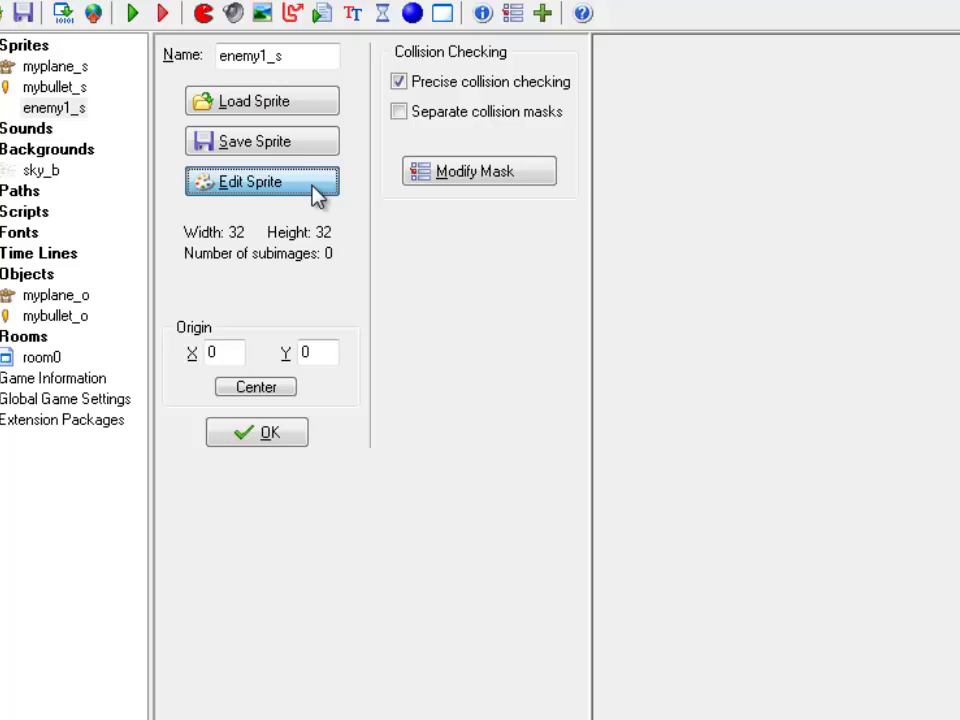
left_click(320, 37)
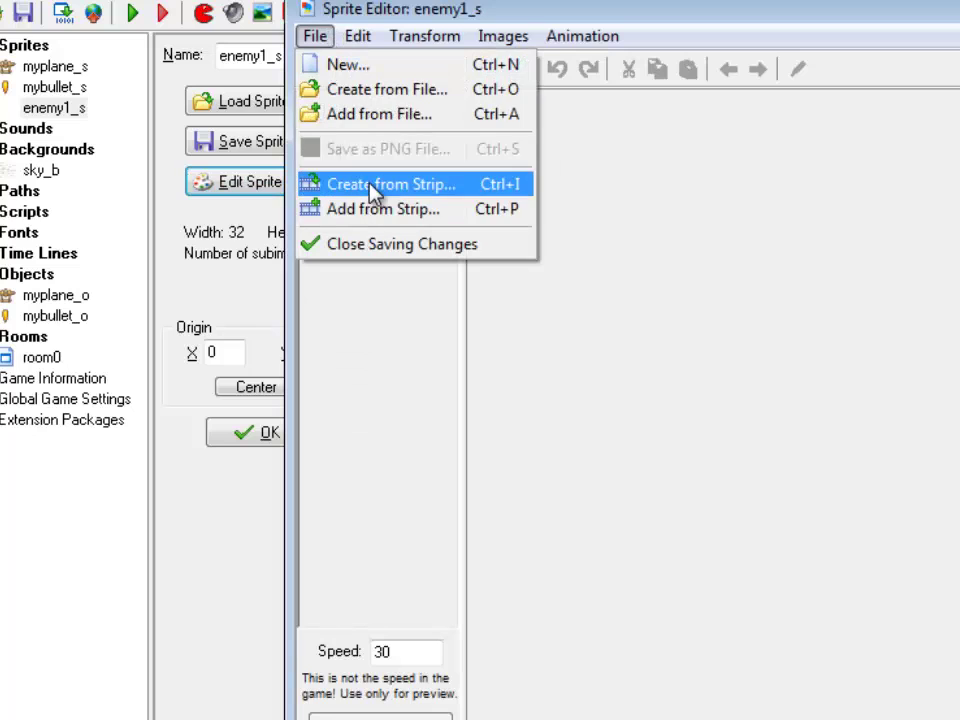
left_click(373, 184)
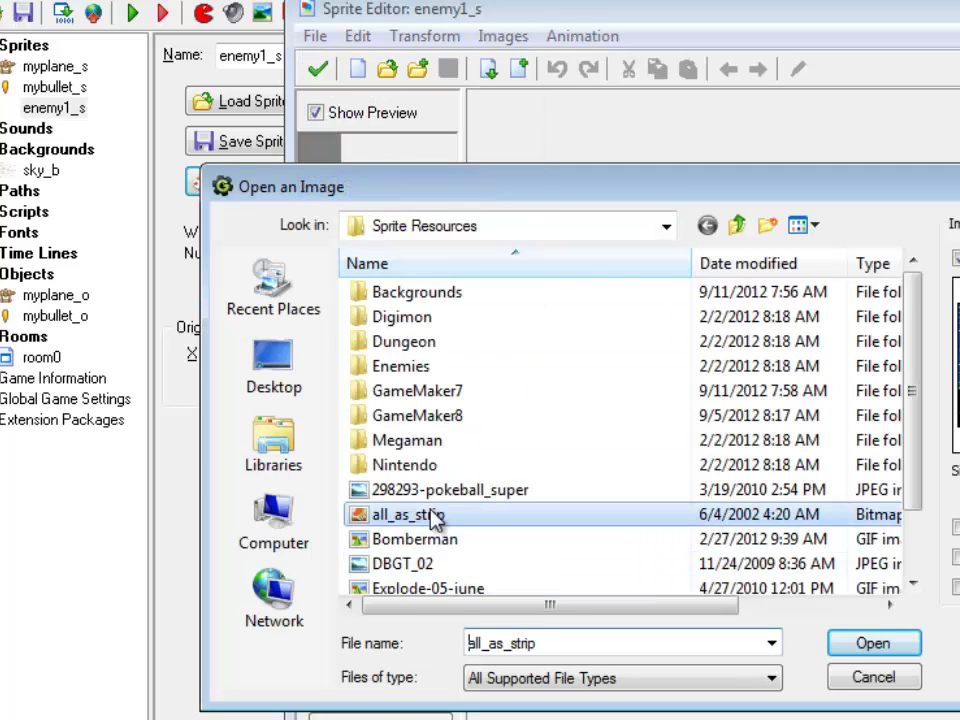
left_click(915, 648)
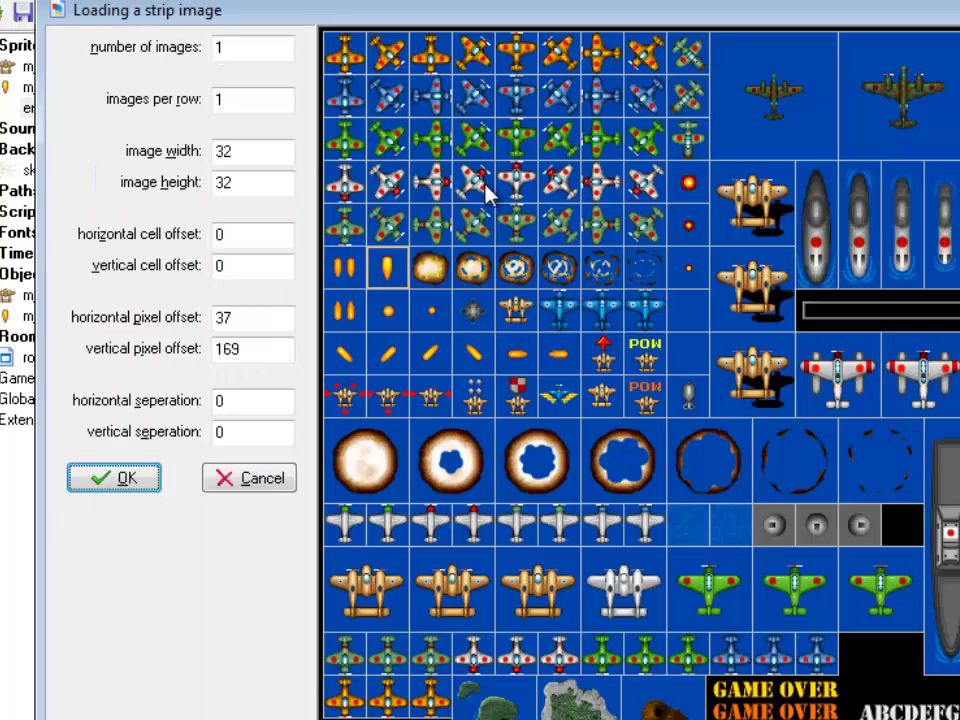
left_click_drag(430, 120, 330, 45)
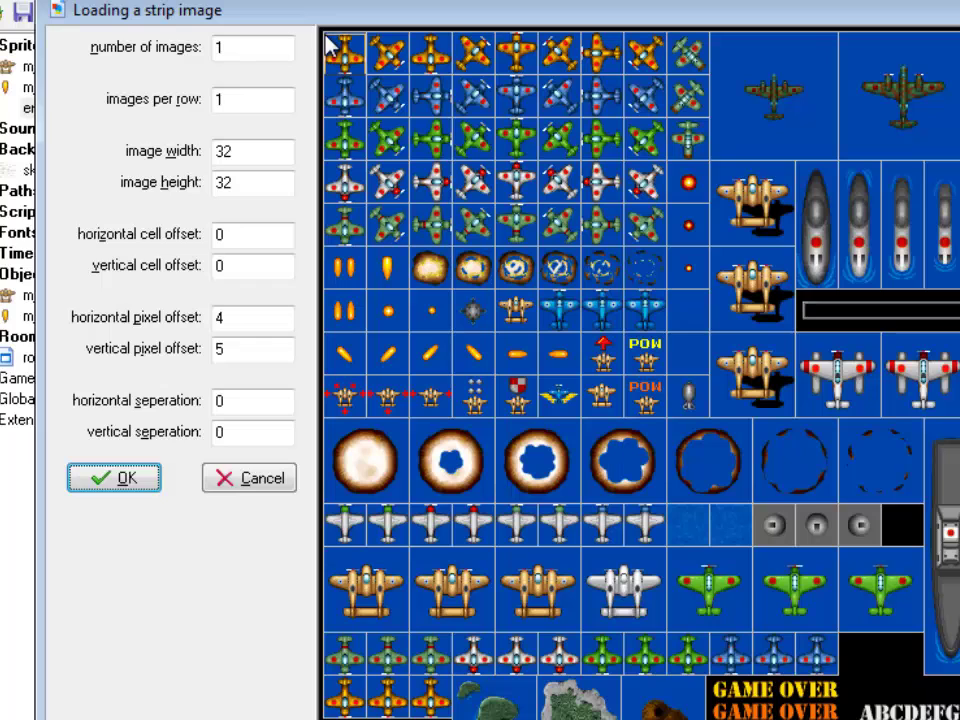
left_click(120, 478)
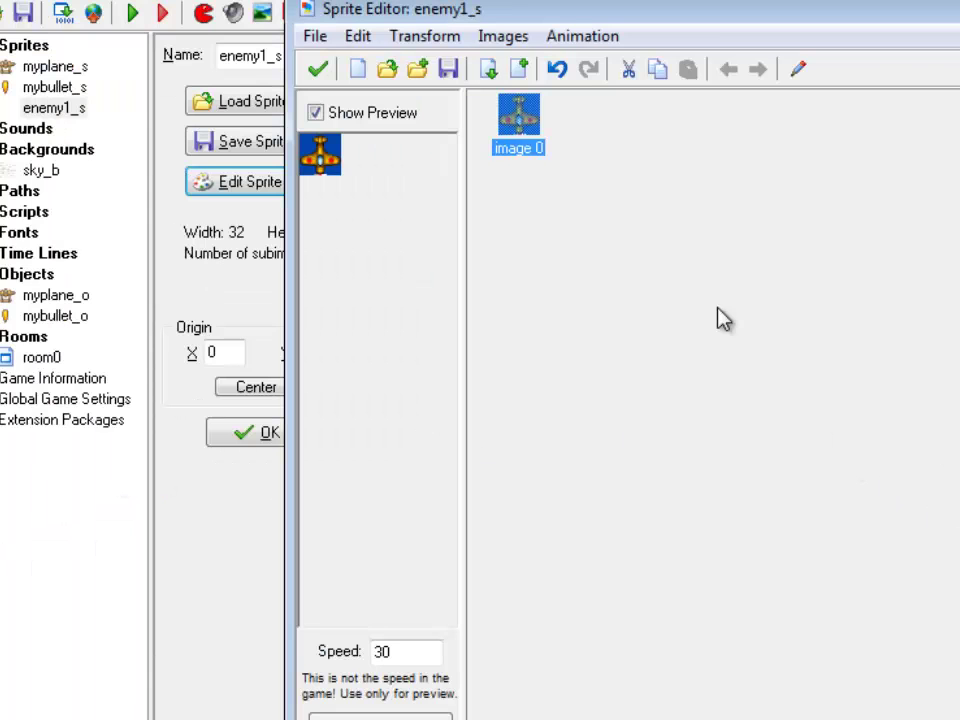
- Erase the image's background colour to make it transparent and close the Sprite Editor
left_click(503, 36)
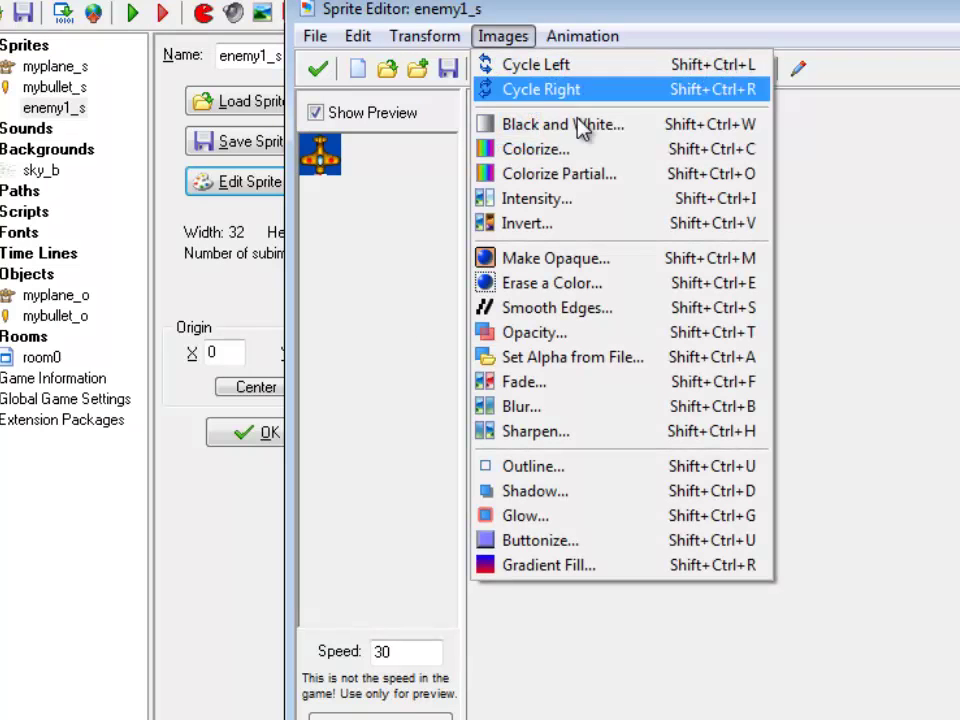
left_click(553, 283)
left_click(381, 692)
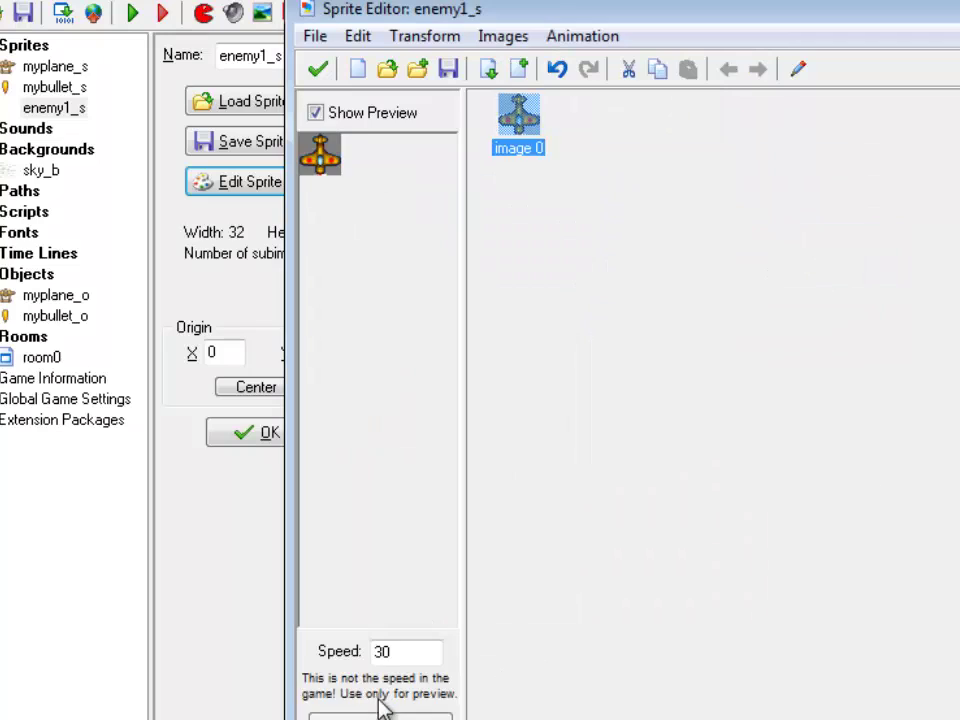
left_click(318, 72)
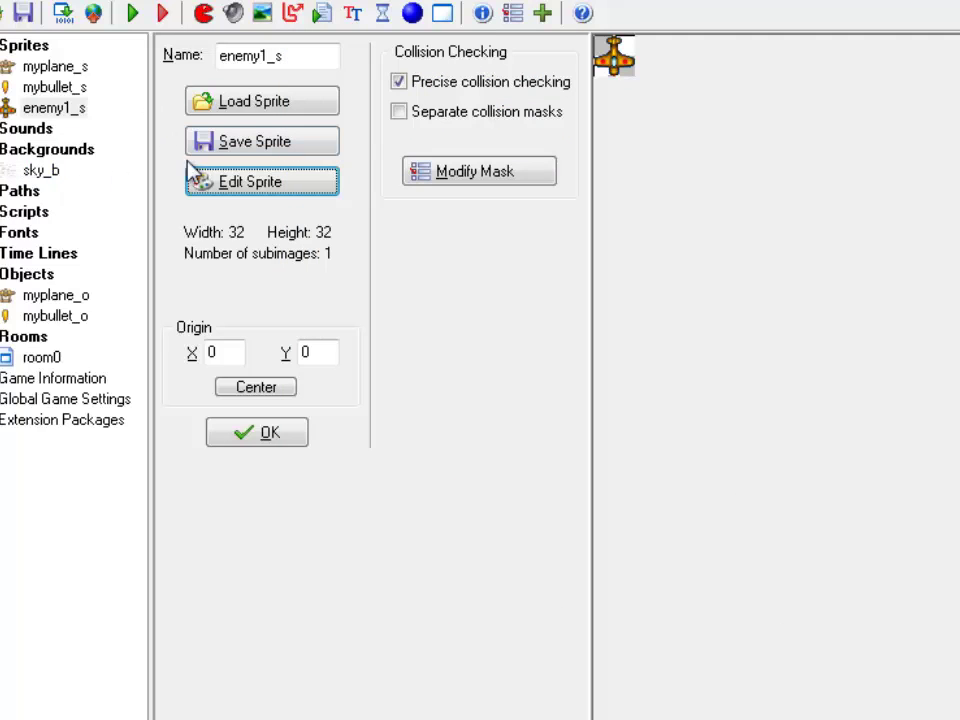
- Centre enemy1_s's origin at 16,16, then create object enemy1_o using the enemy1_s sprite
left_click(258, 385)
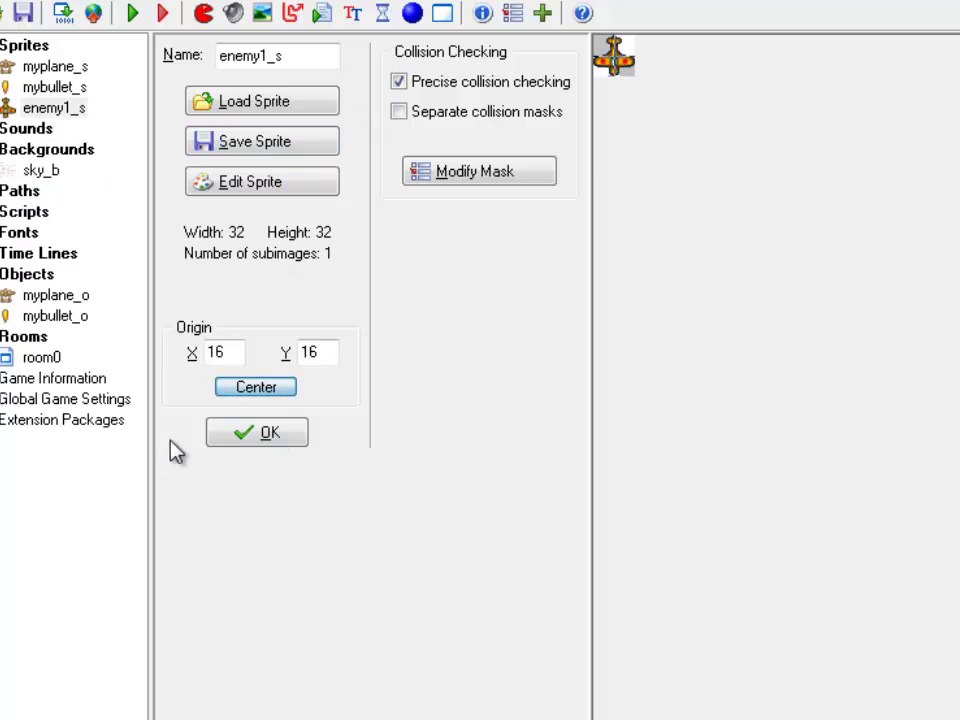
right_click(24, 274)
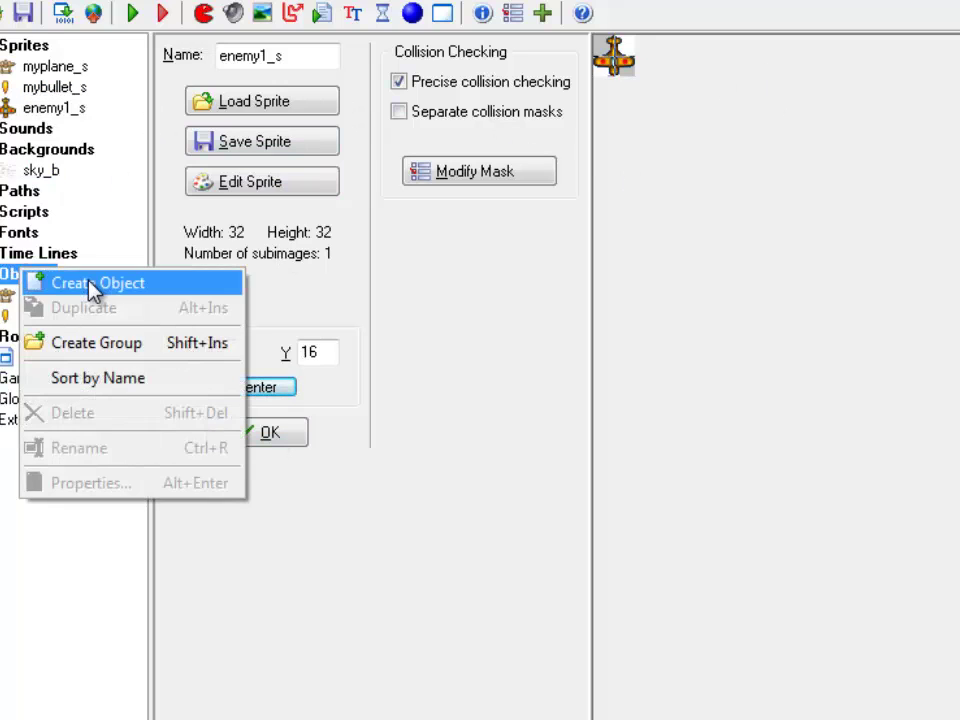
left_click(90, 284)
double_click(289, 54)
type("enemy1_o")
left_click(338, 110)
left_click(437, 198)
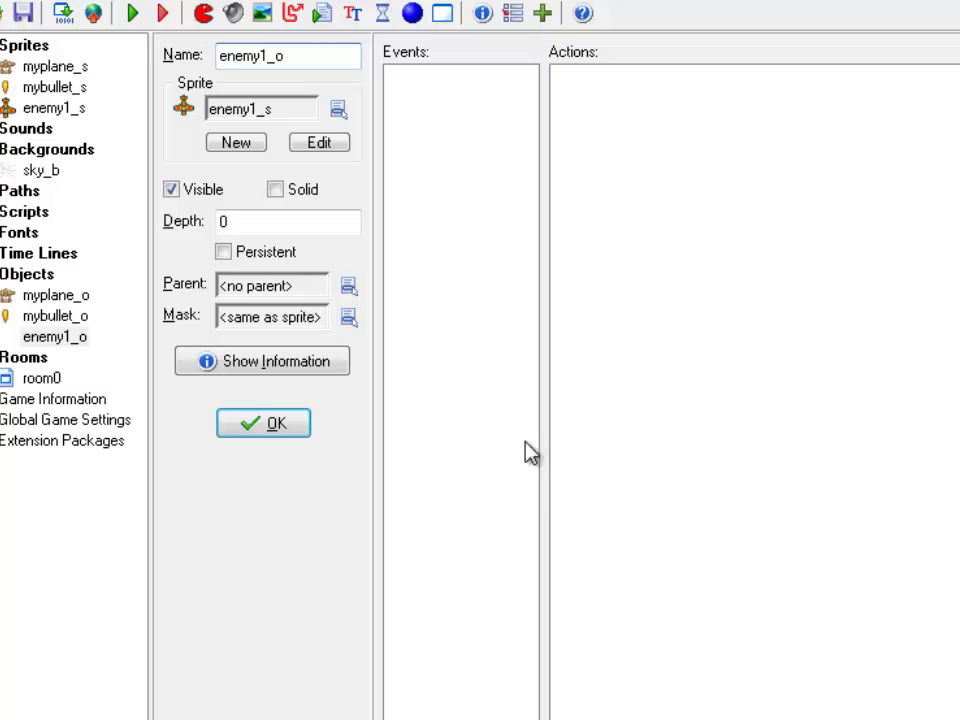
- Create a new path and click sixteen demonstration points, from 64,48 through 240,240
left_click(293, 15)
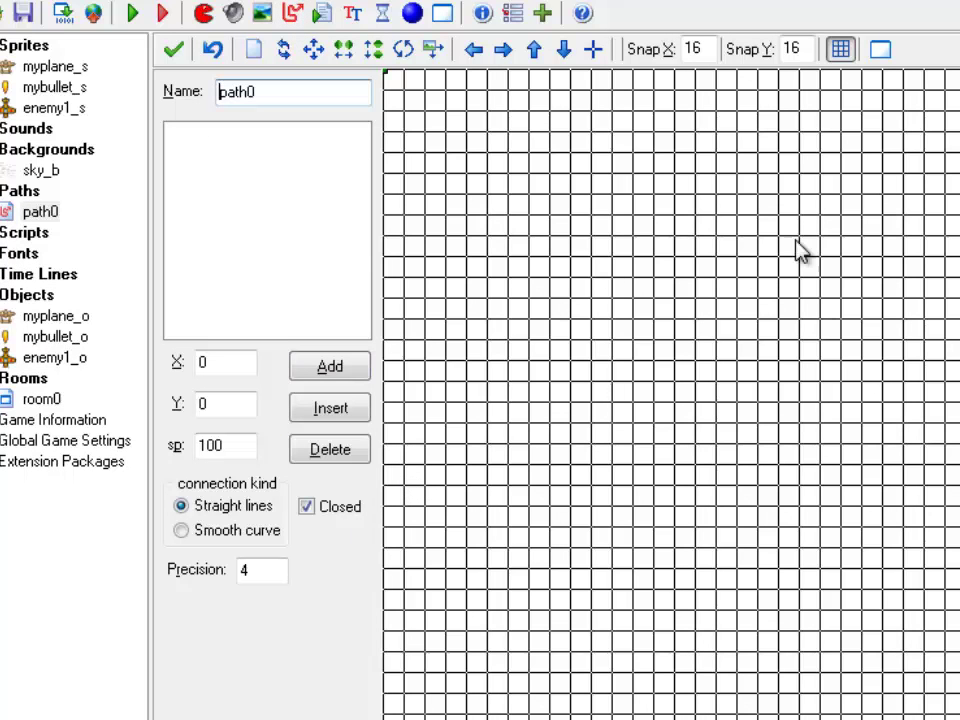
left_click(467, 137)
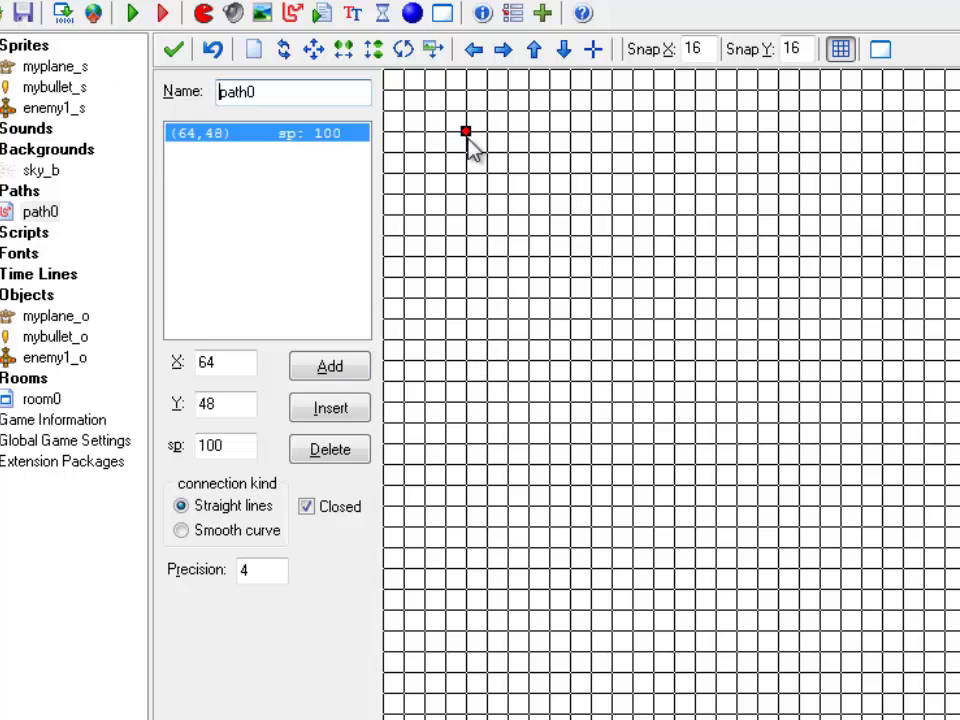
left_click(674, 235)
left_click(549, 339)
left_click(424, 485)
left_click(528, 589)
left_click(716, 526)
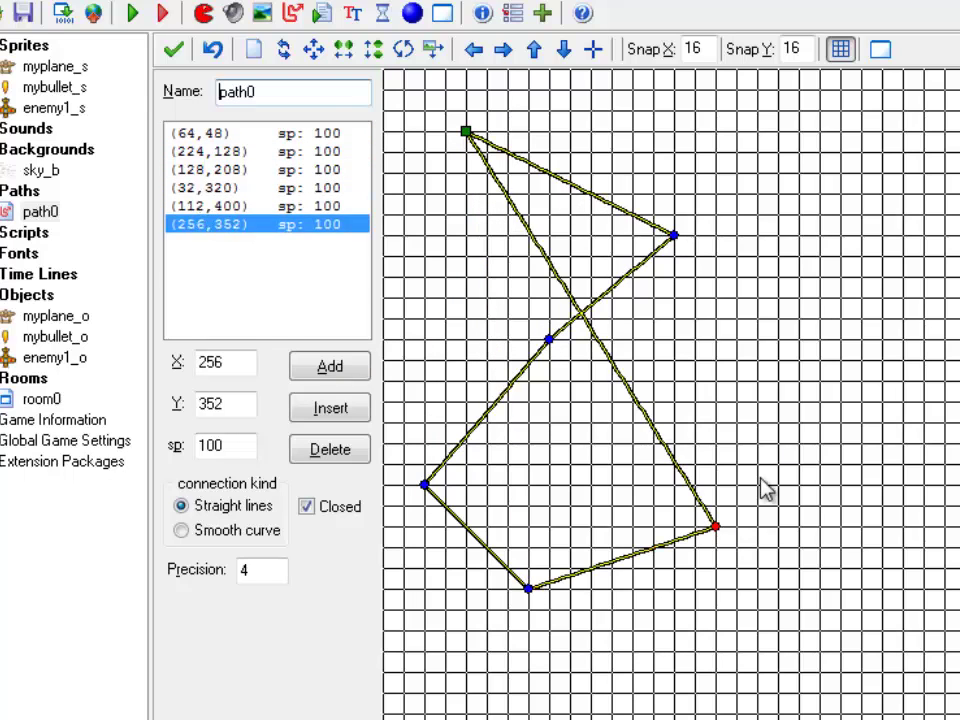
left_click(799, 422)
left_click(820, 318)
left_click(799, 173)
left_click(674, 131)
left_click(611, 152)
left_click(465, 235)
left_click(444, 277)
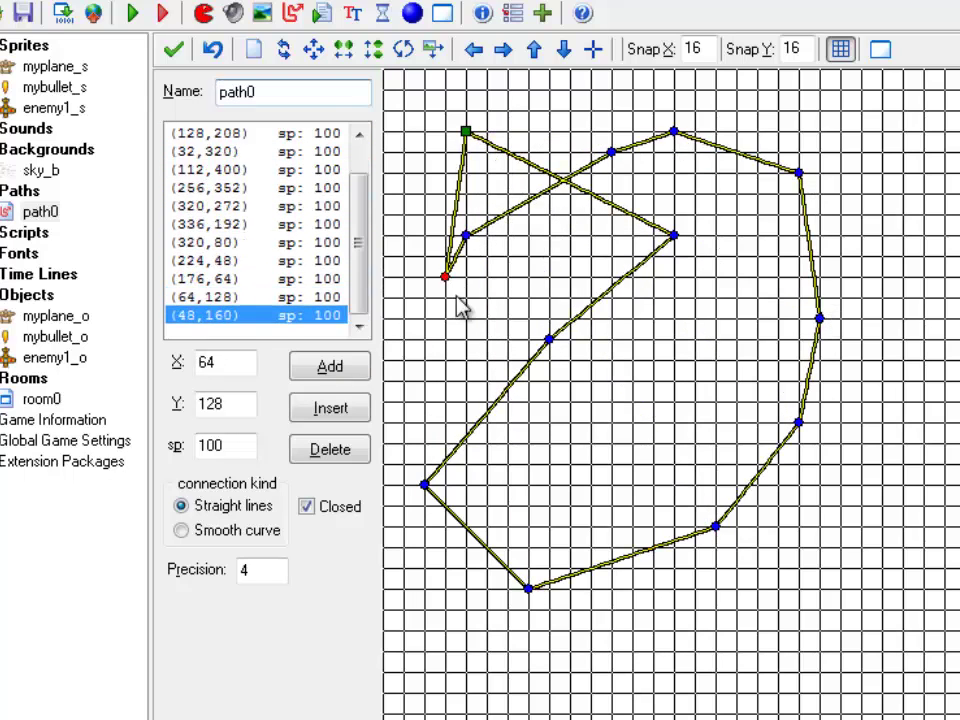
left_click(528, 381)
left_click(591, 402)
left_click(695, 381)
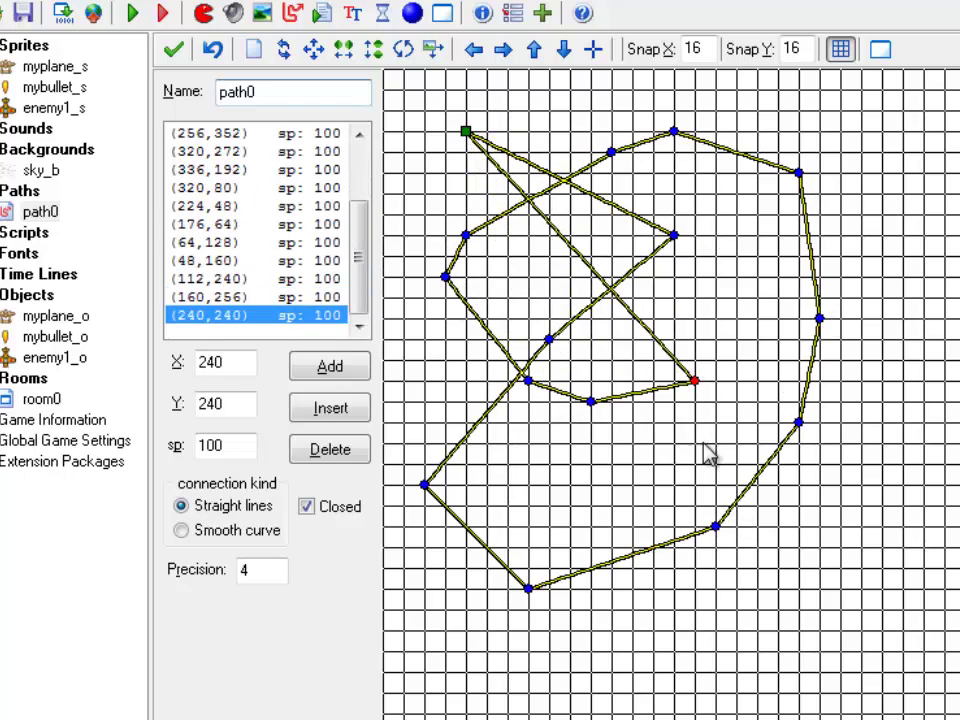
- Try the smooth curve and closed options, leaving path0 with straight lines and closed
left_click(181, 531)
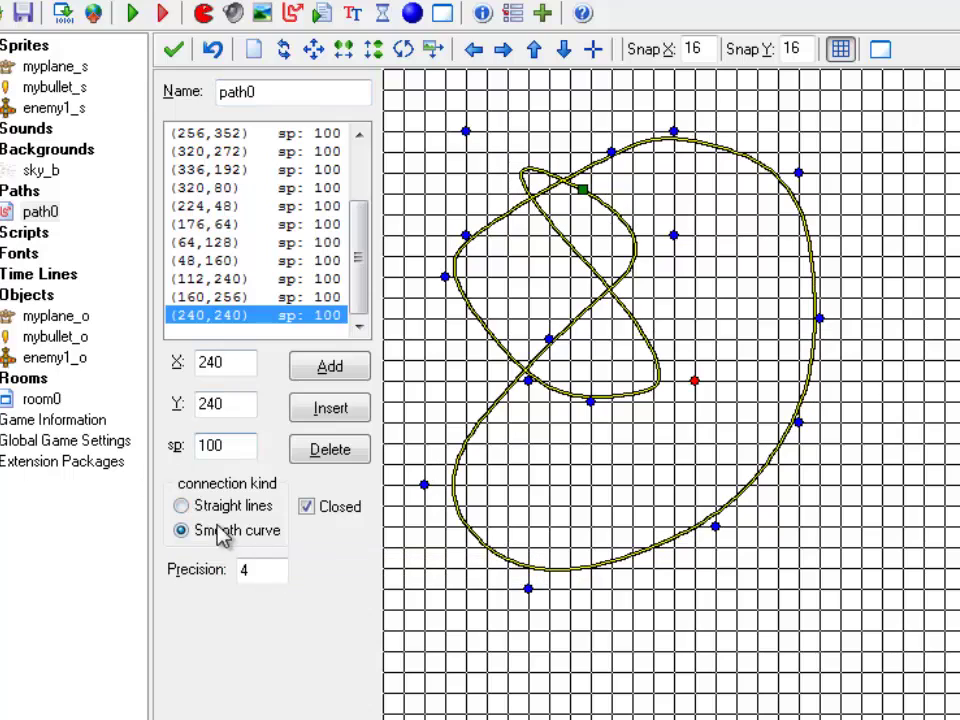
key("Up")
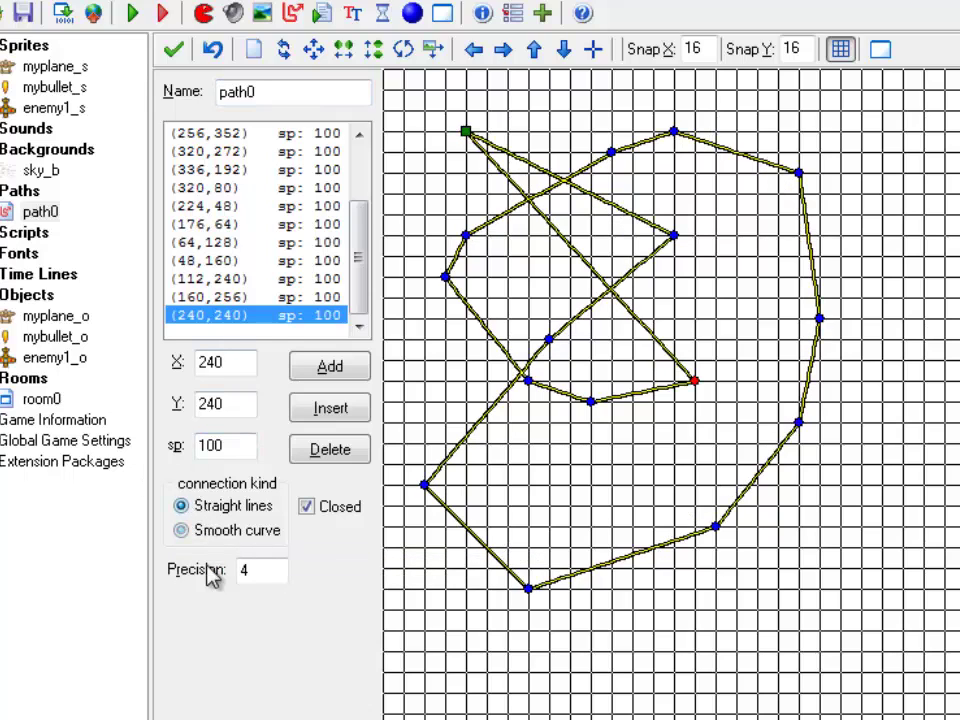
left_click(310, 508)
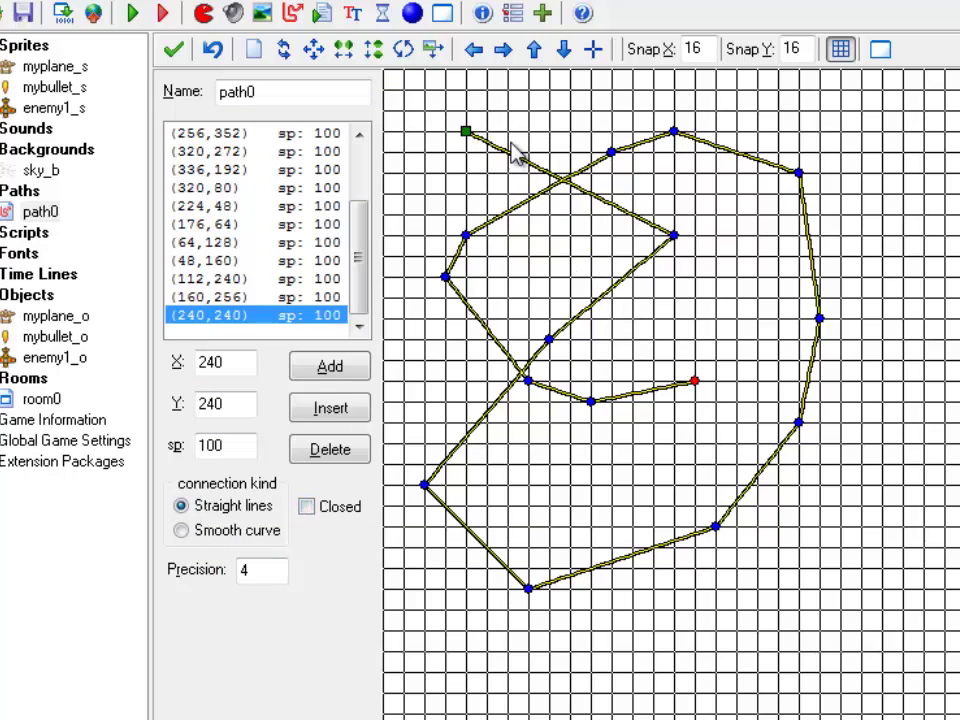
left_click(309, 508)
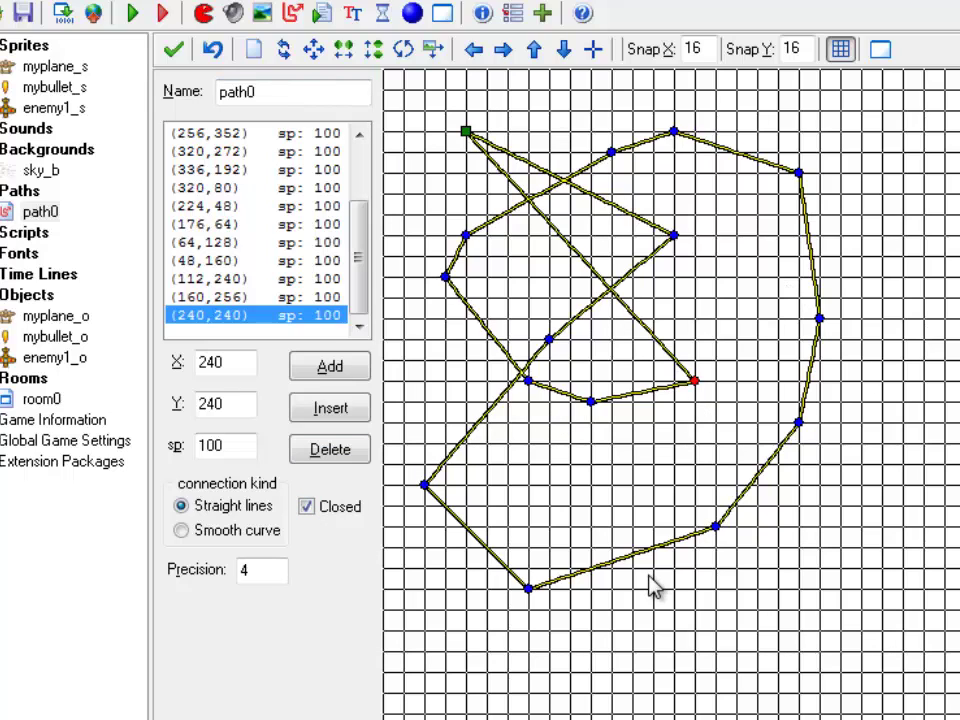
- Delete the path's points one by one until the list is empty
left_click(340, 452)
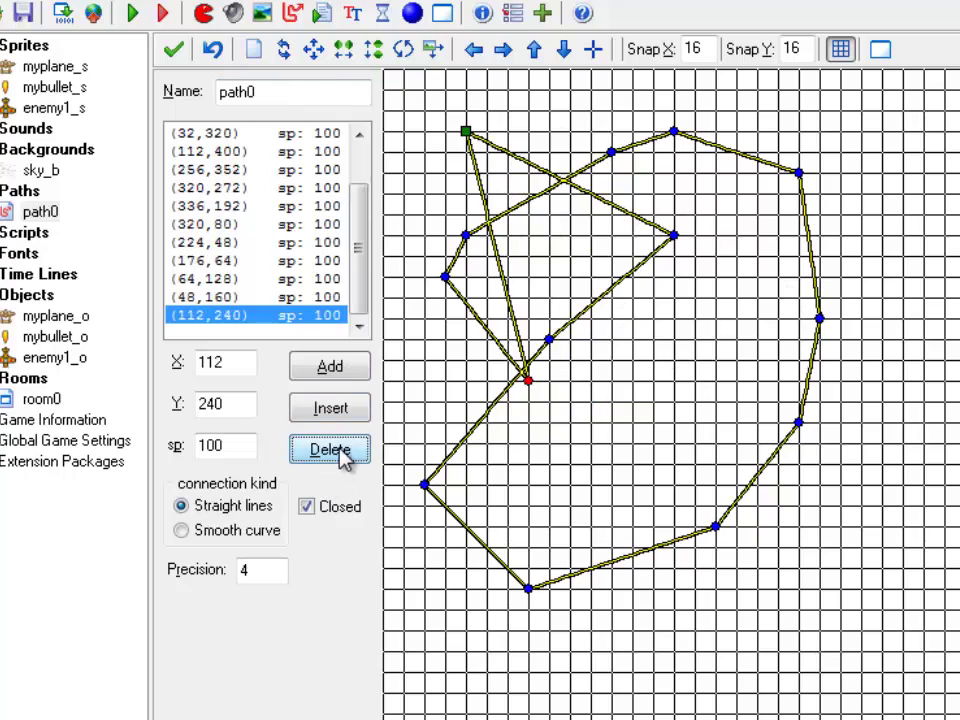
triple_click(342, 456)
double_click(342, 456)
triple_click(342, 456)
triple_click(342, 456)
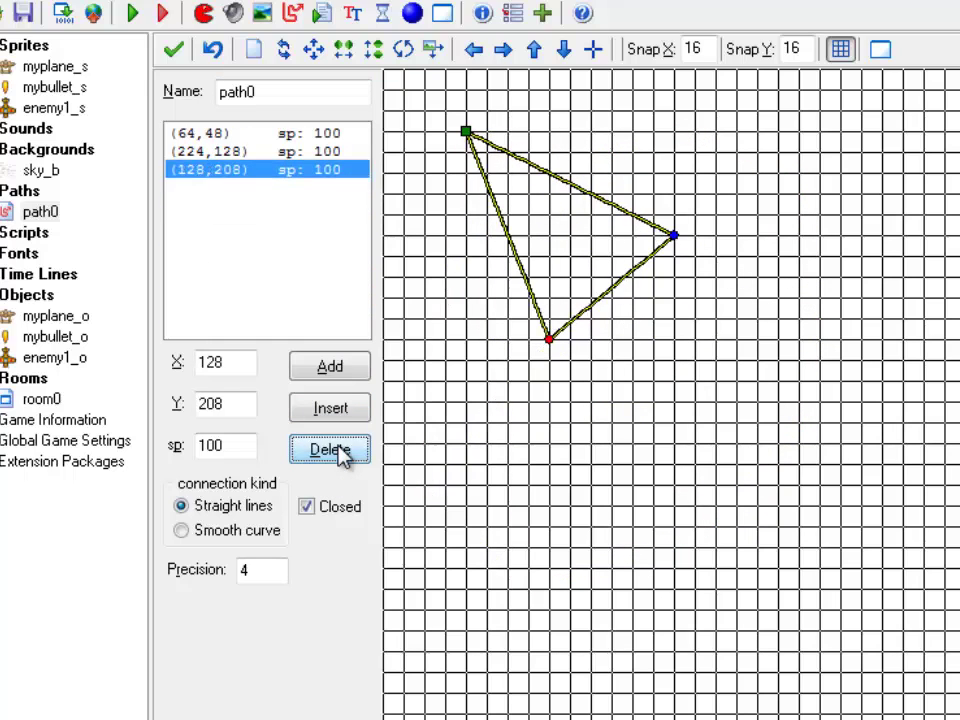
double_click(342, 455)
left_click(340, 454)
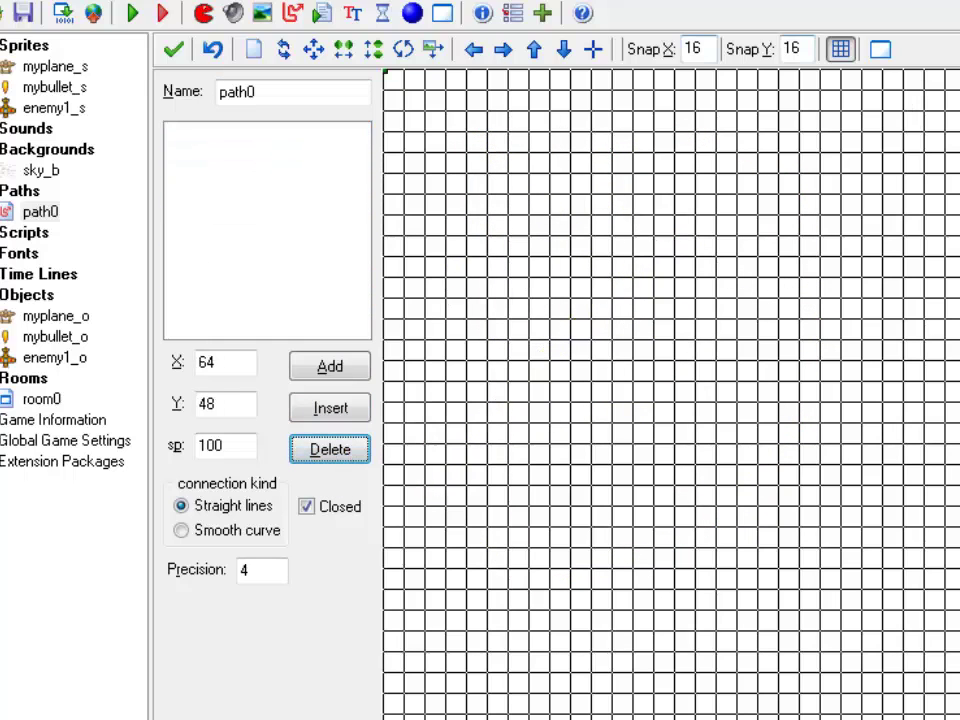
- Place points at (48,64), (128,144) and (48,224) and untick Closed for an open zigzag
left_click(431, 151)
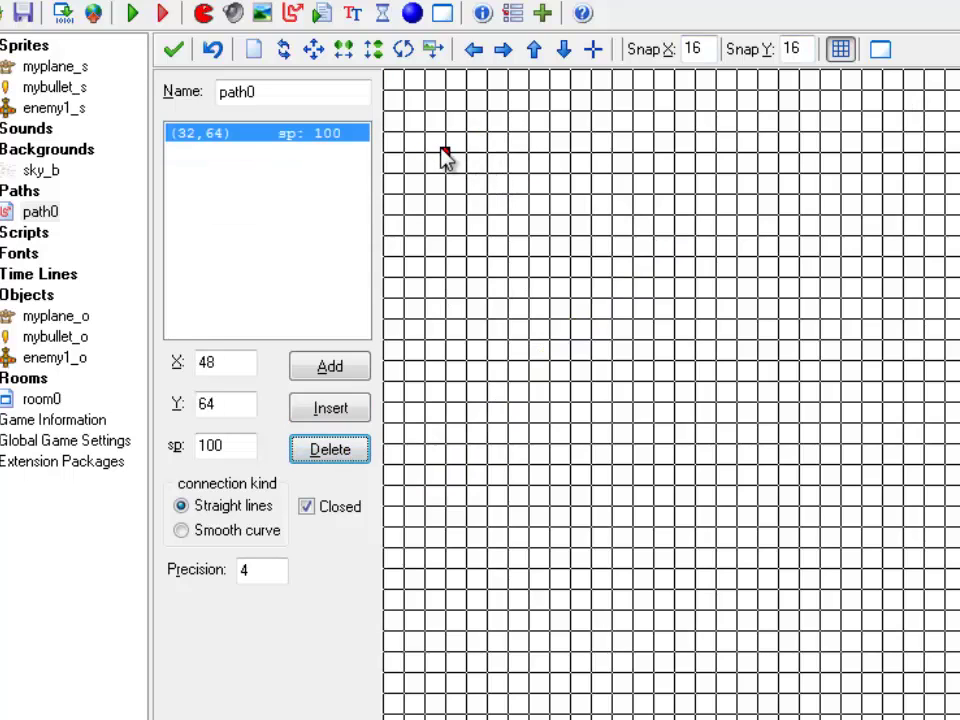
left_click(549, 256)
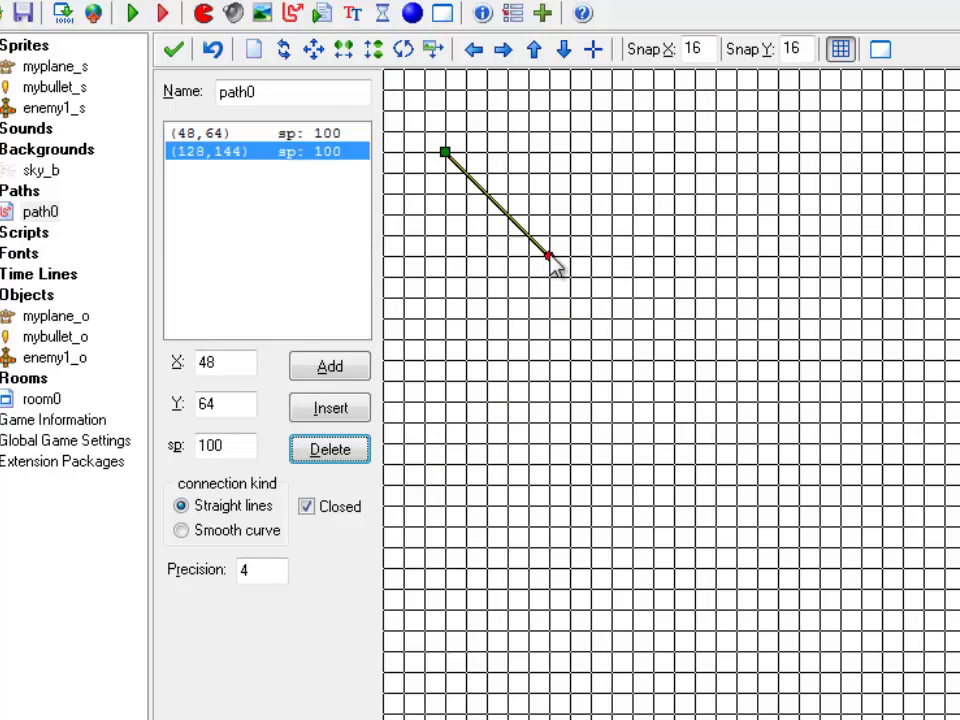
left_click(445, 318)
left_click_drag(446, 316, 452, 369)
left_click(334, 508)
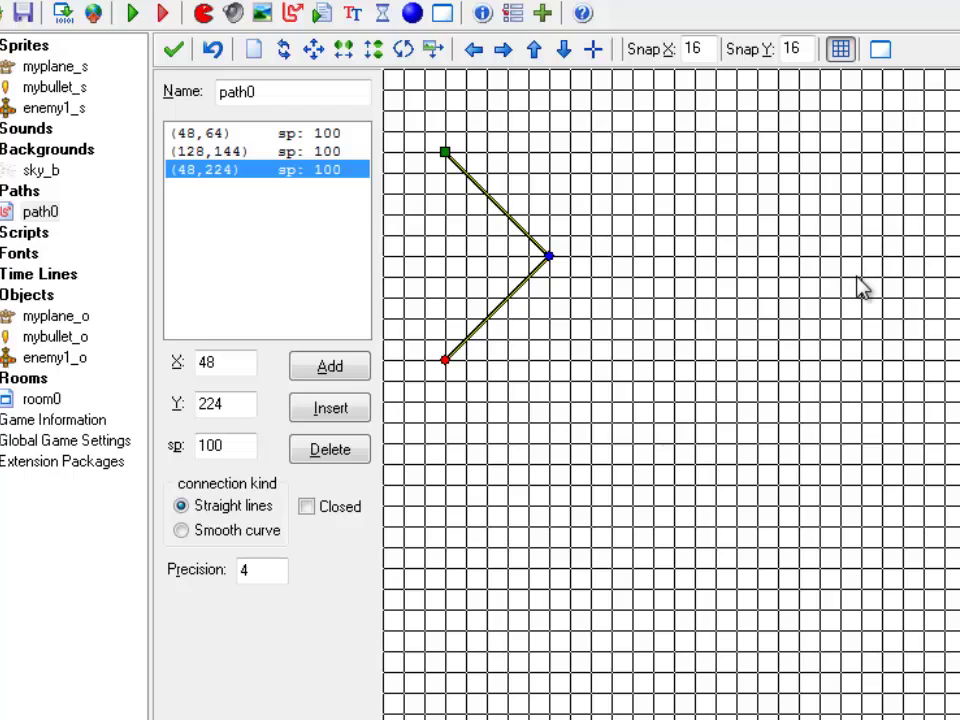
left_click(880, 55)
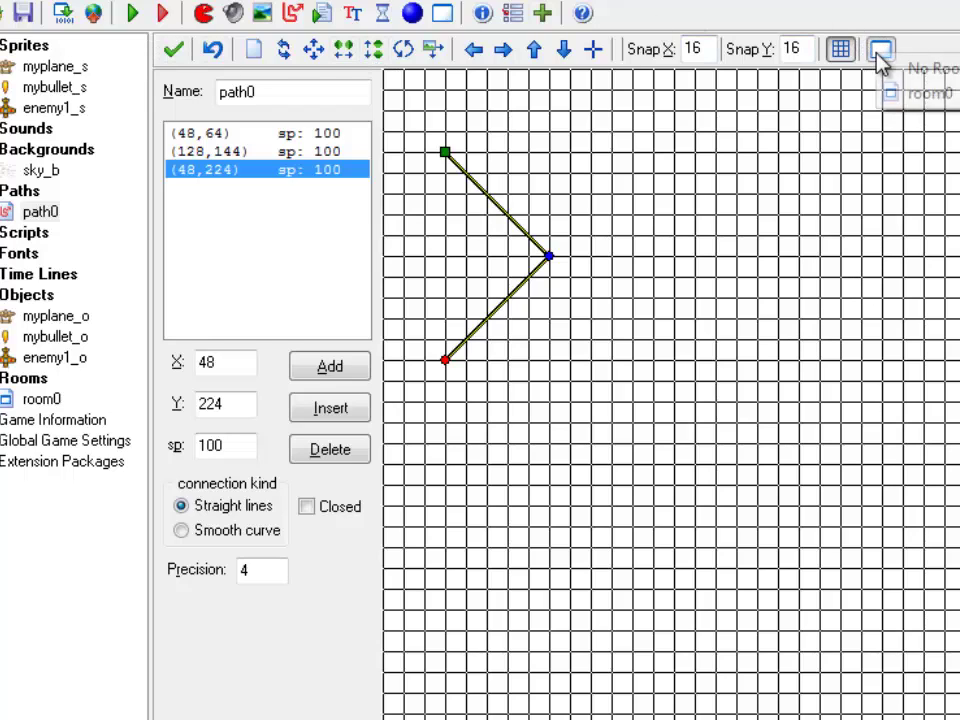
- Show room0's background behind the path, rename it enemy1_p, and save it
left_click(932, 94)
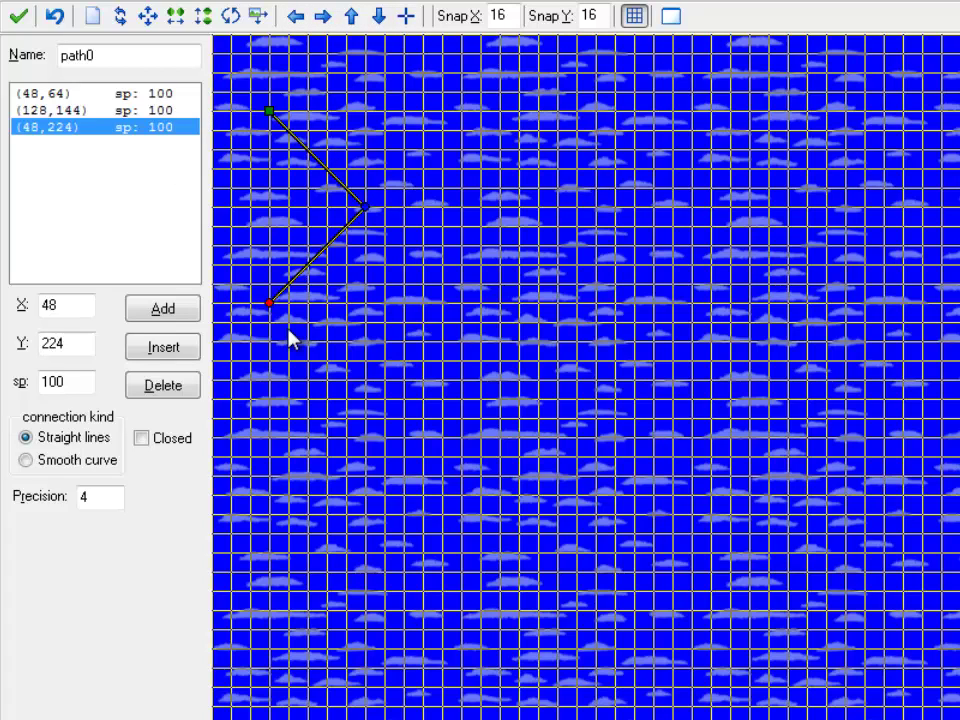
double_click(126, 58)
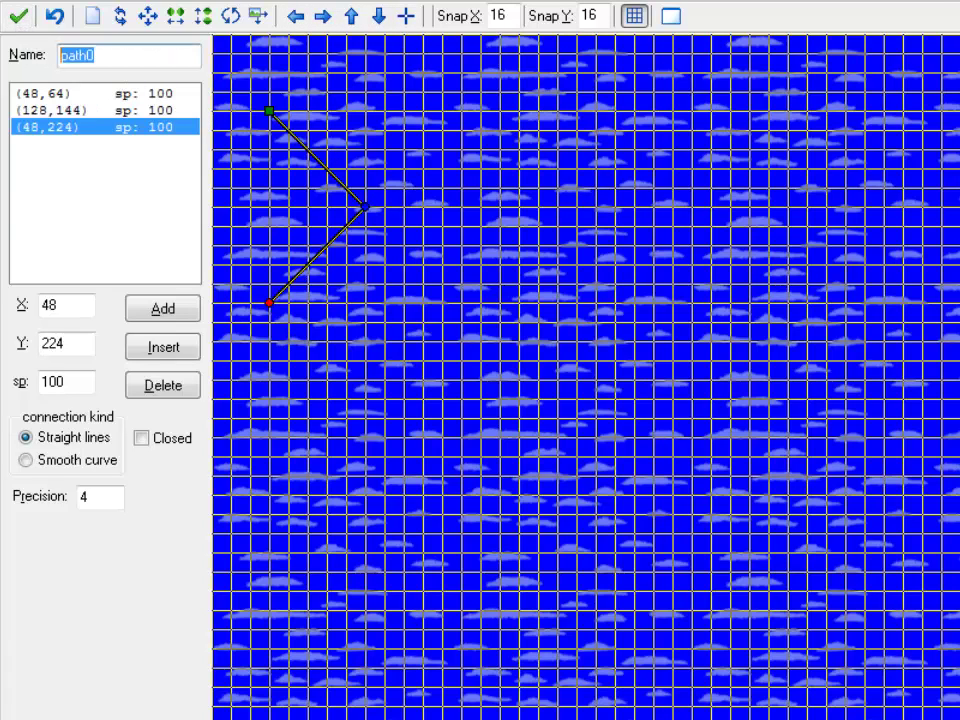
type("enemy1_p")
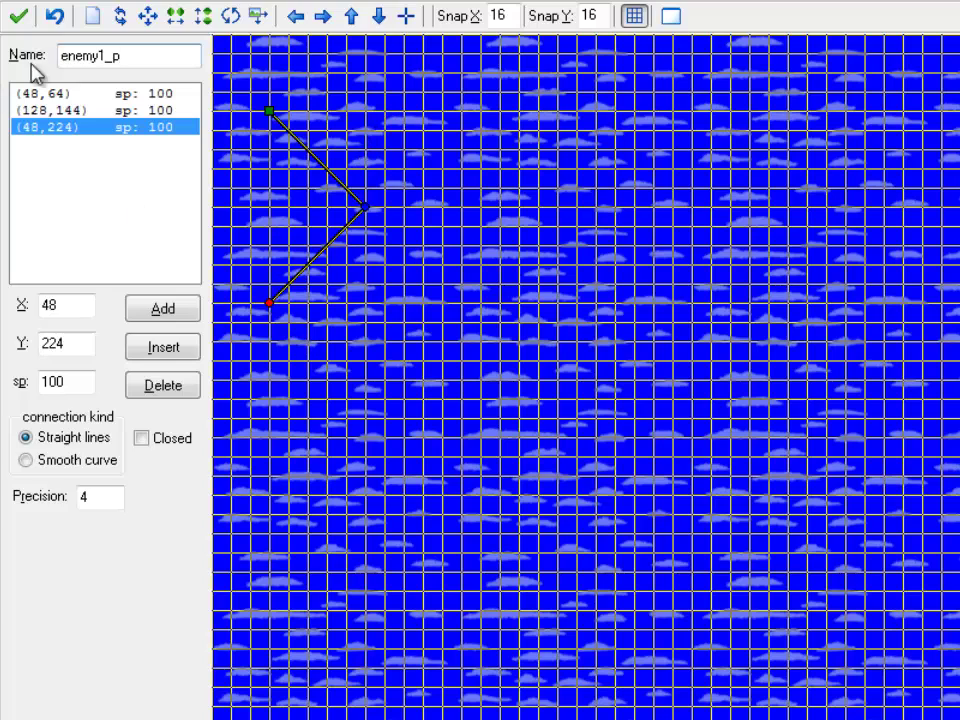
left_click(18, 15)
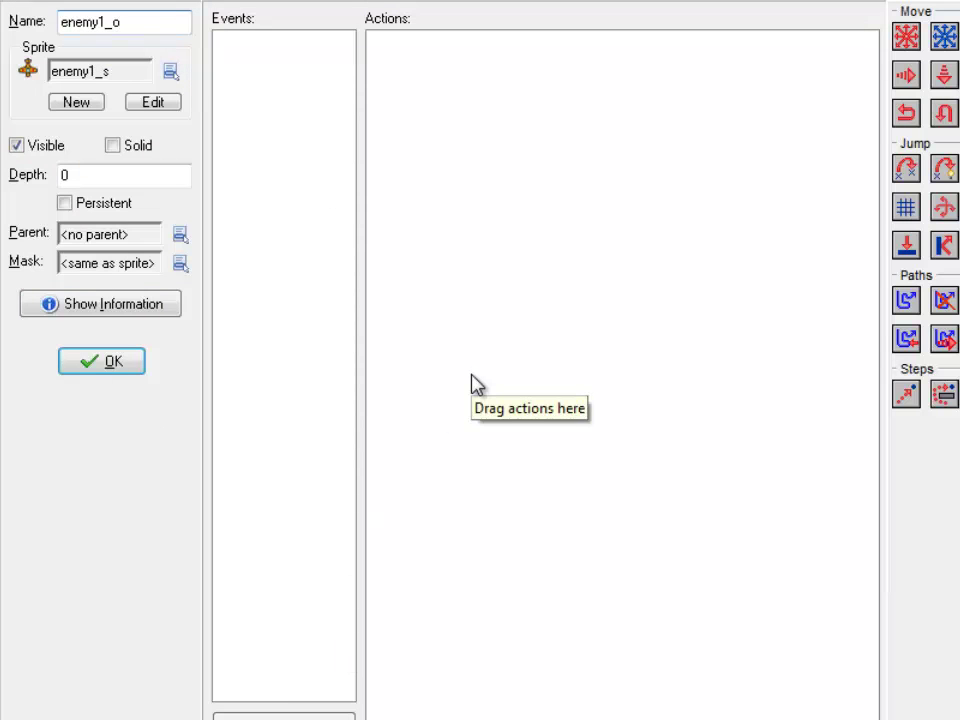
- Give enemy1_o a Create event and start adding a set-path action to it
left_click(284, 716)
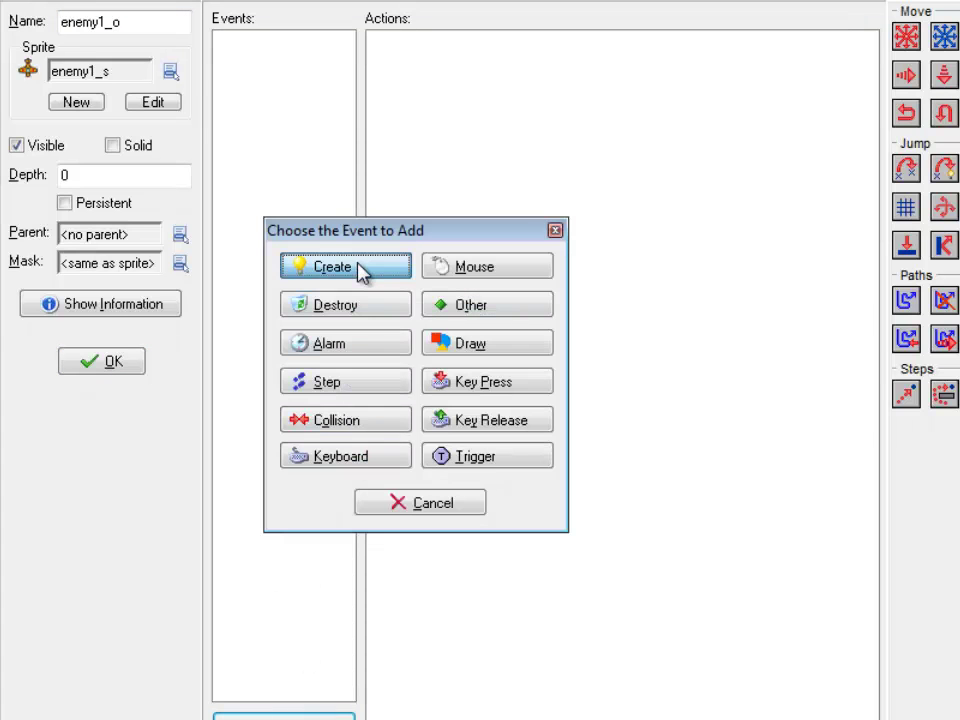
left_click(362, 272)
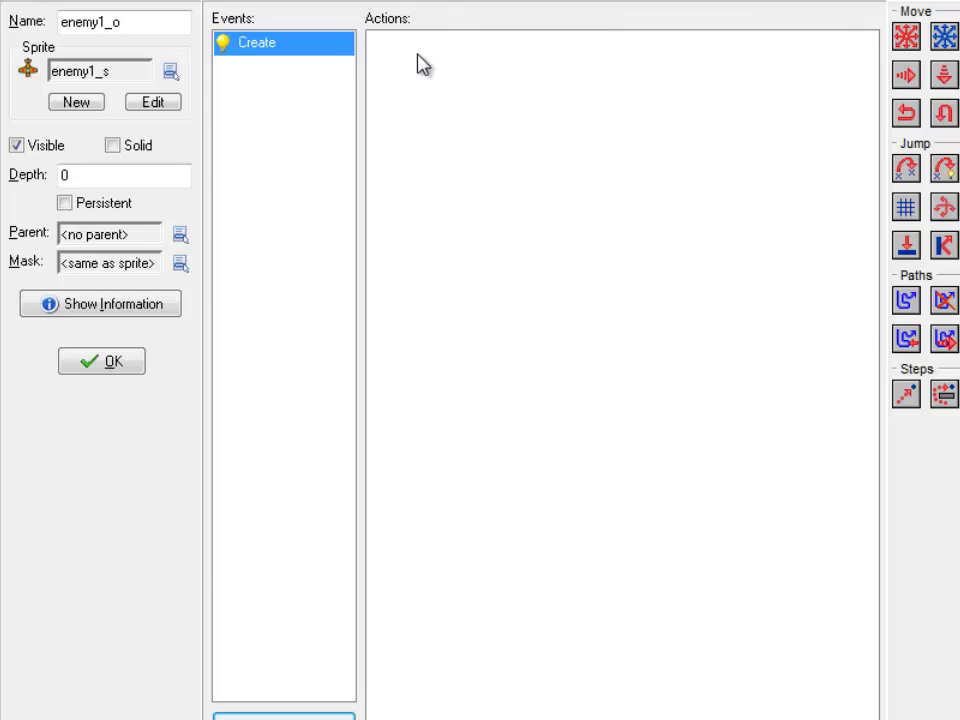
left_click_drag(420, 65, 421, 66)
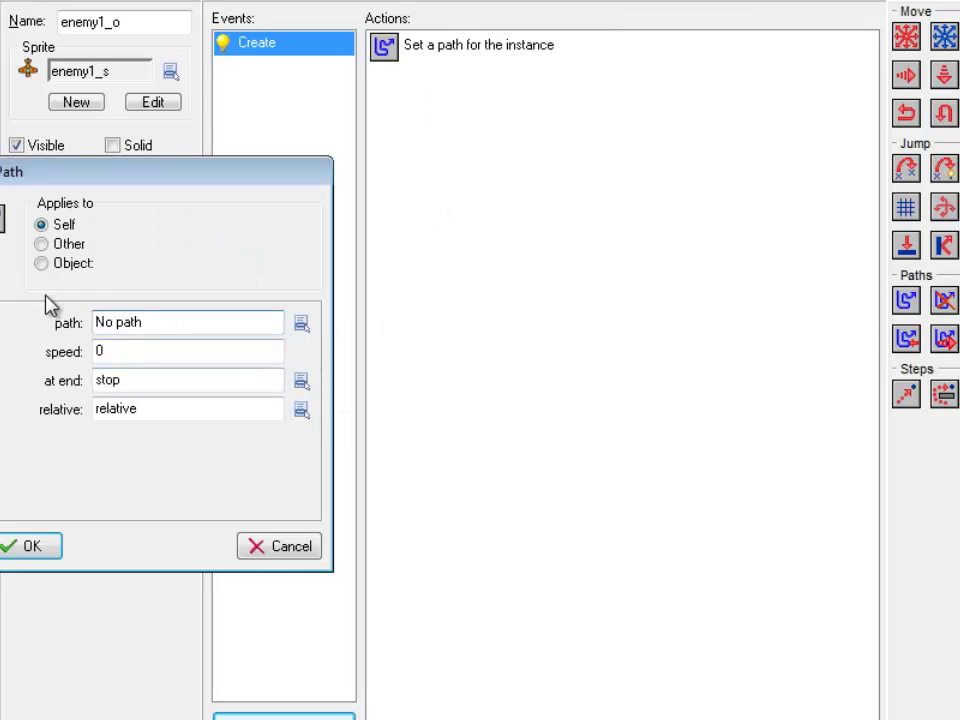
- Configure Set Path with enemy1_p, speed 3, continue from here at end, and relative
left_click(301, 323)
left_click(396, 378)
double_click(107, 351)
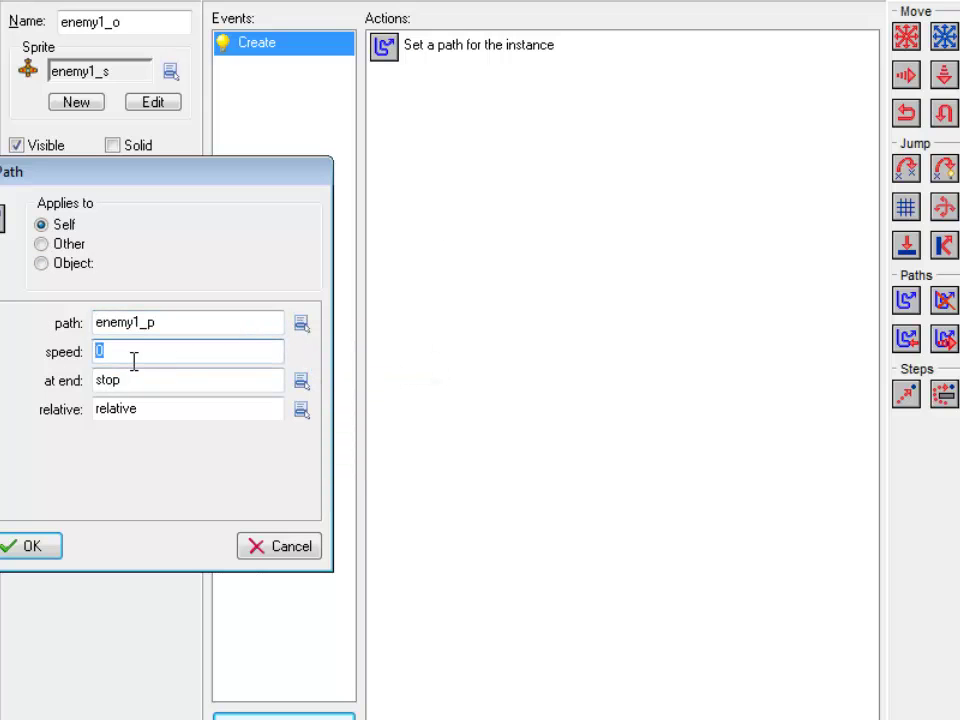
type("3")
left_click(124, 383)
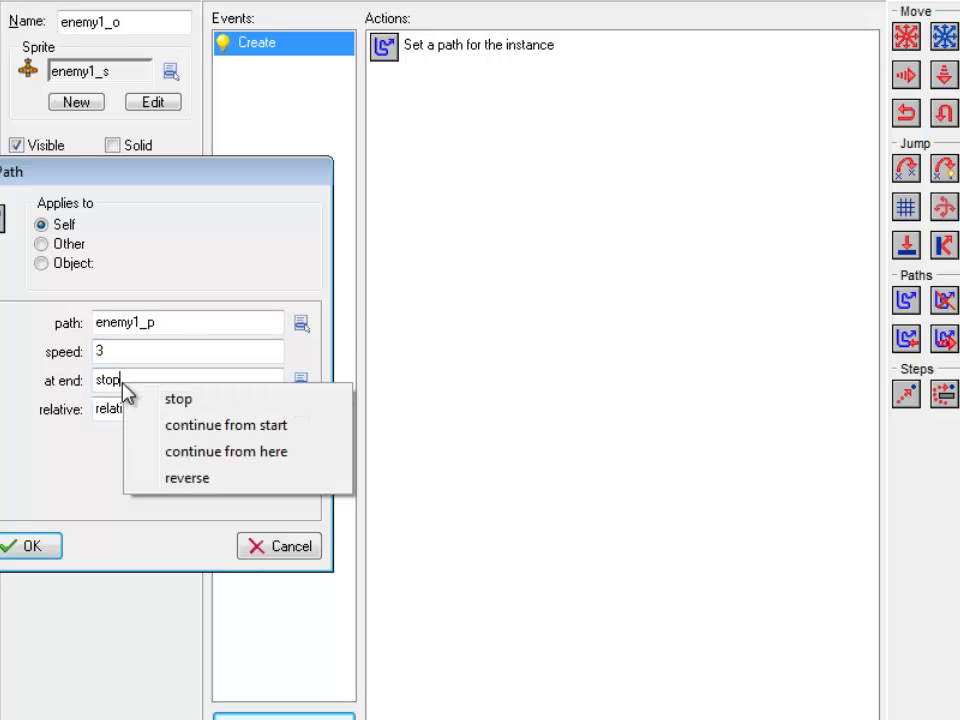
left_click(210, 460)
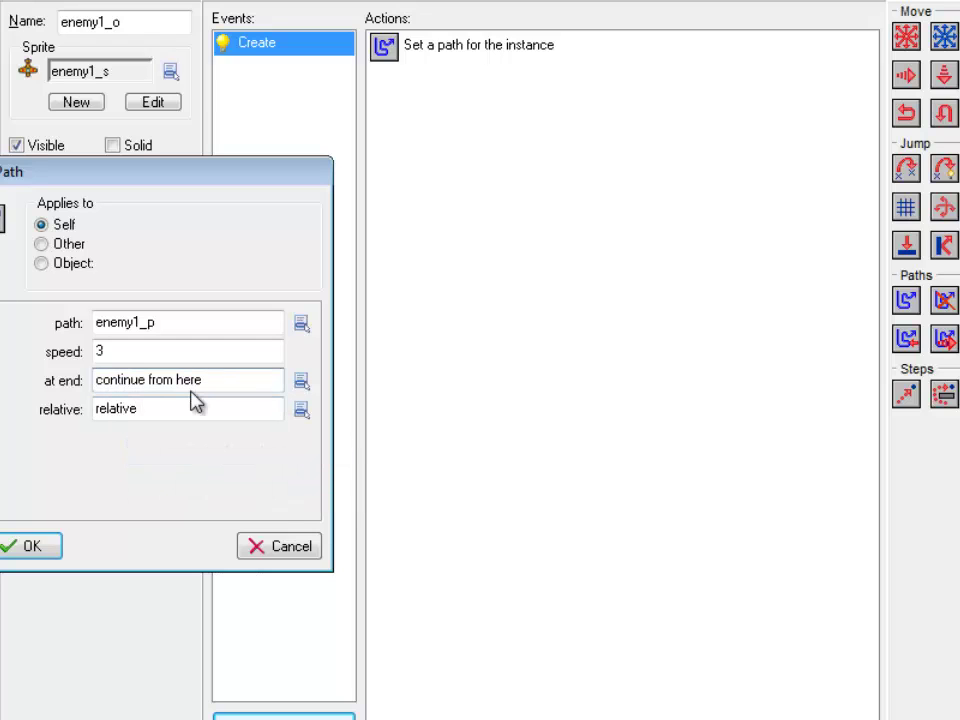
left_click(302, 411)
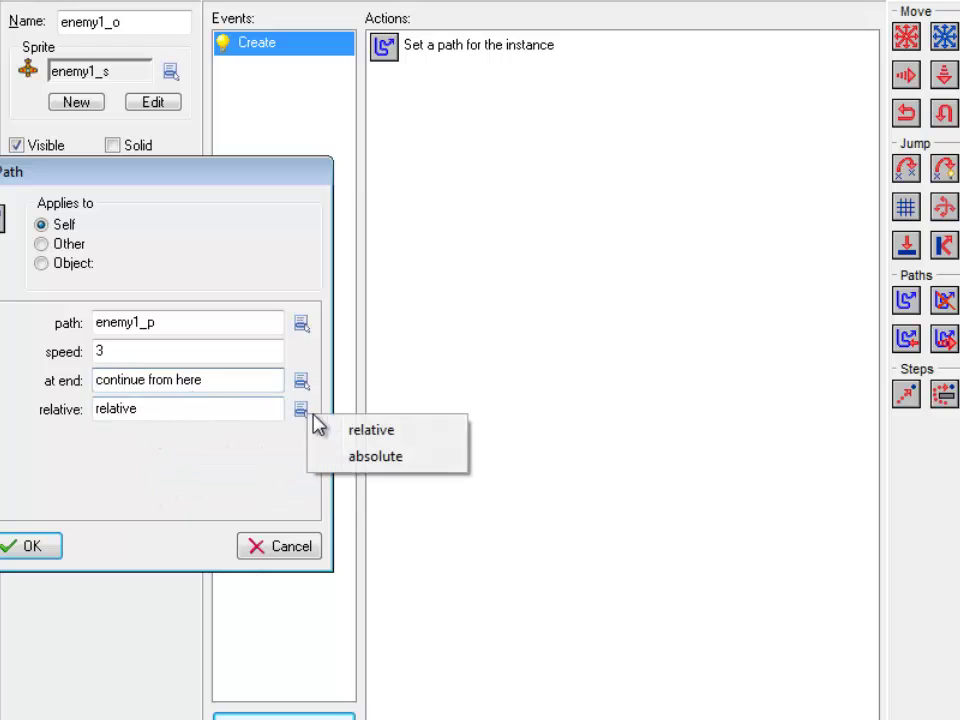
left_click(372, 431)
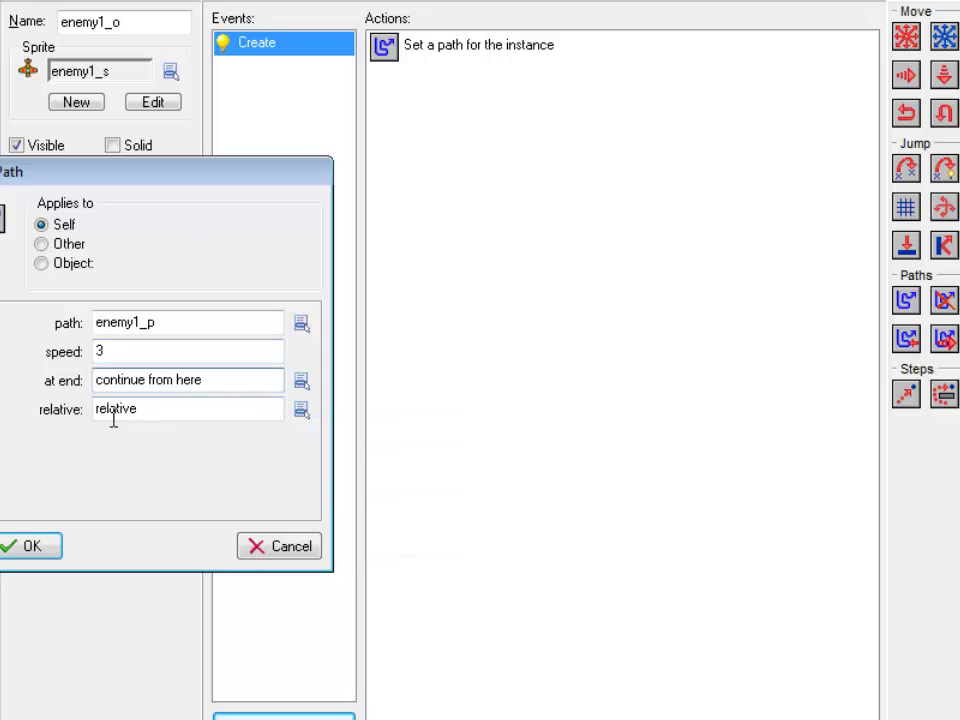
left_click(36, 552)
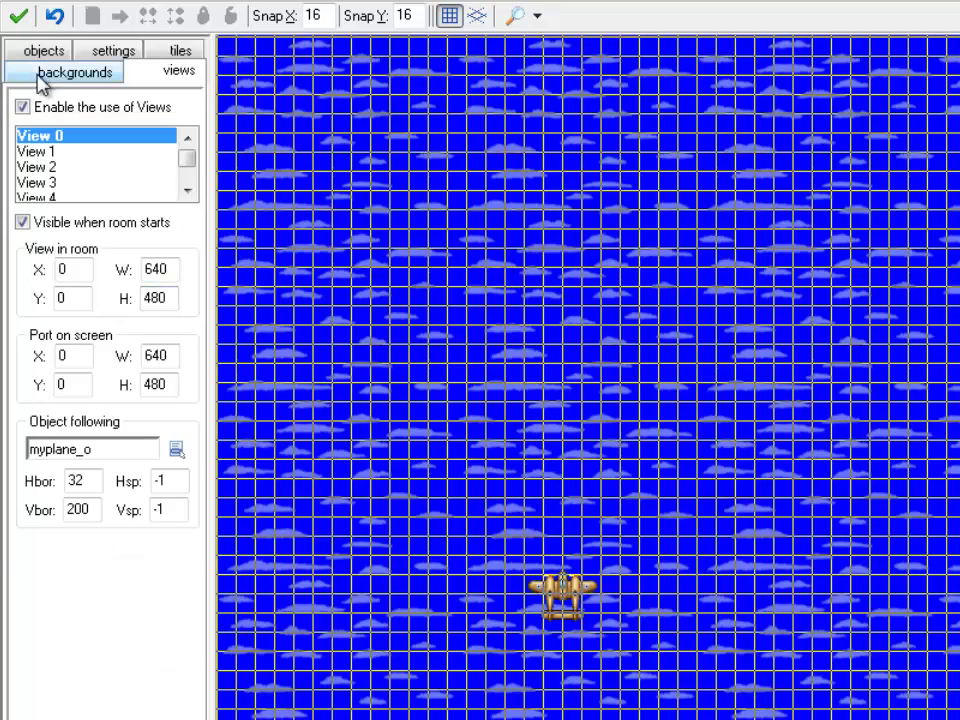
left_click(43, 49)
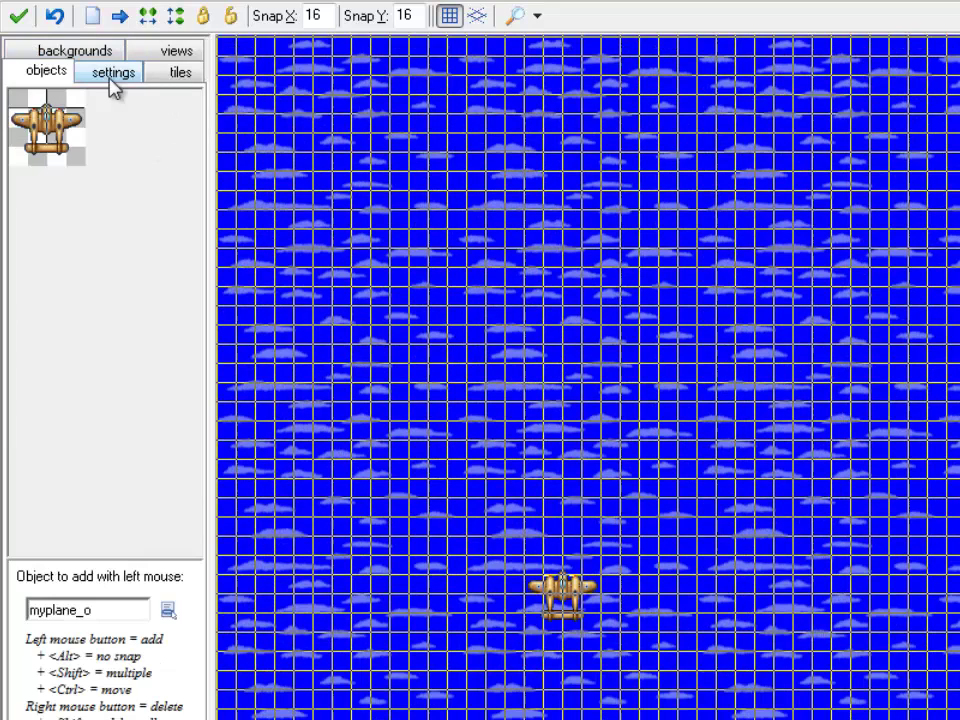
- Place an enemy1_o instance in the room's upper left and test-run the game with F5
left_click(170, 612)
left_click(225, 670)
left_click_drag(355, 292, 408, 278)
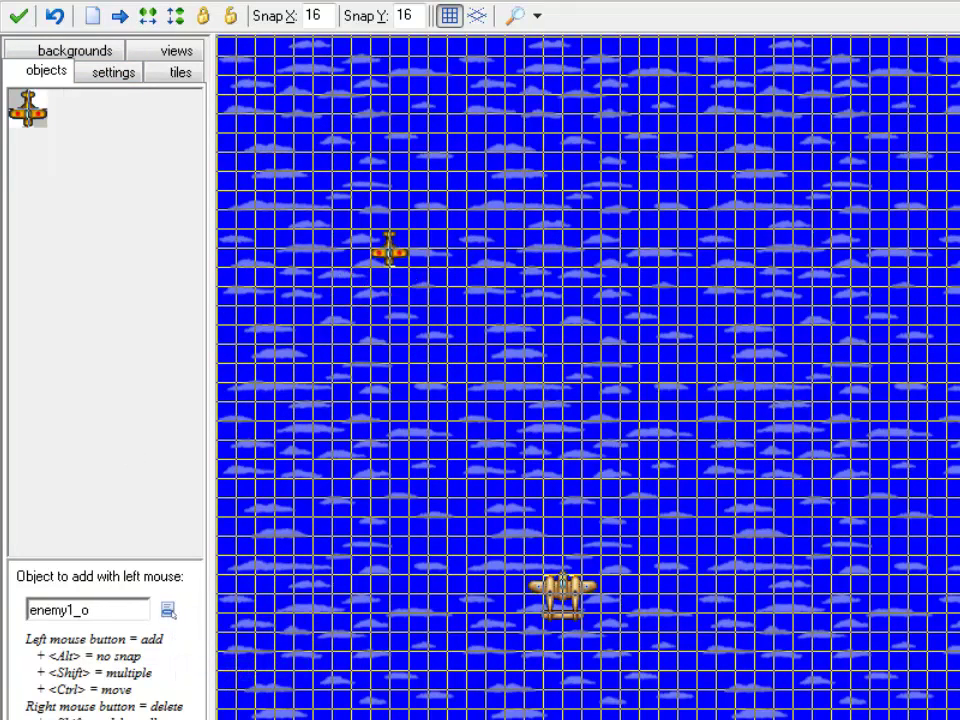
key("F5")
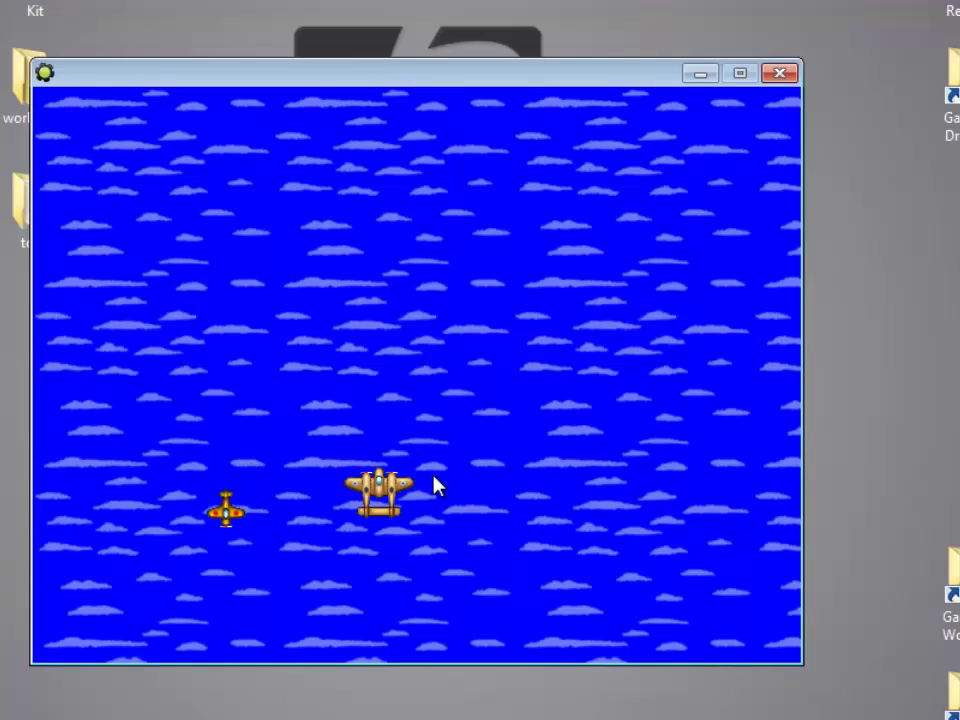
left_click(786, 78)
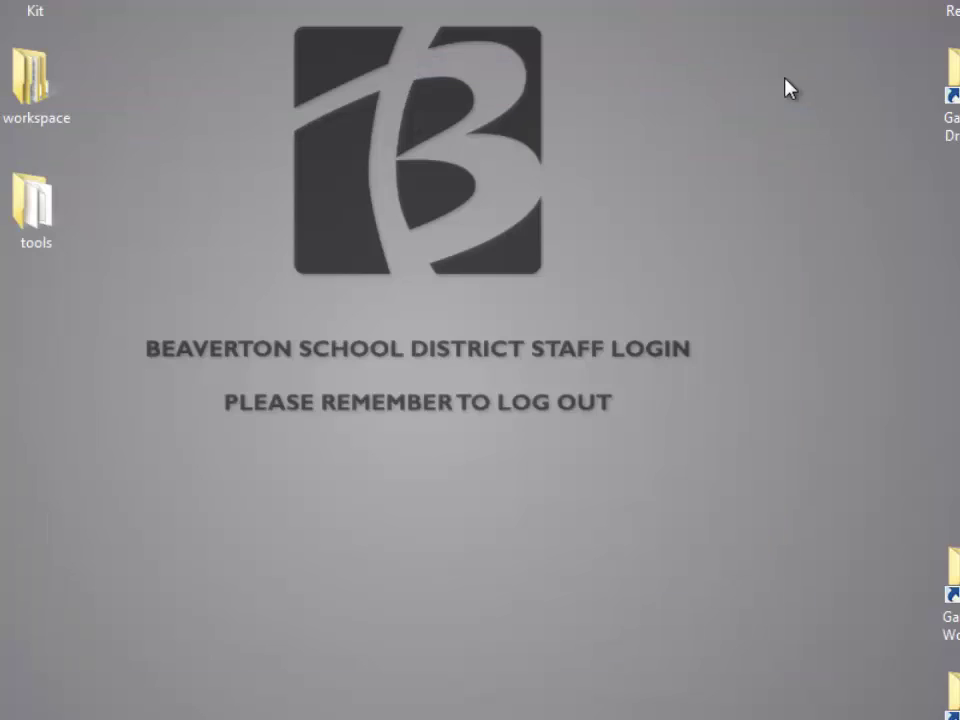